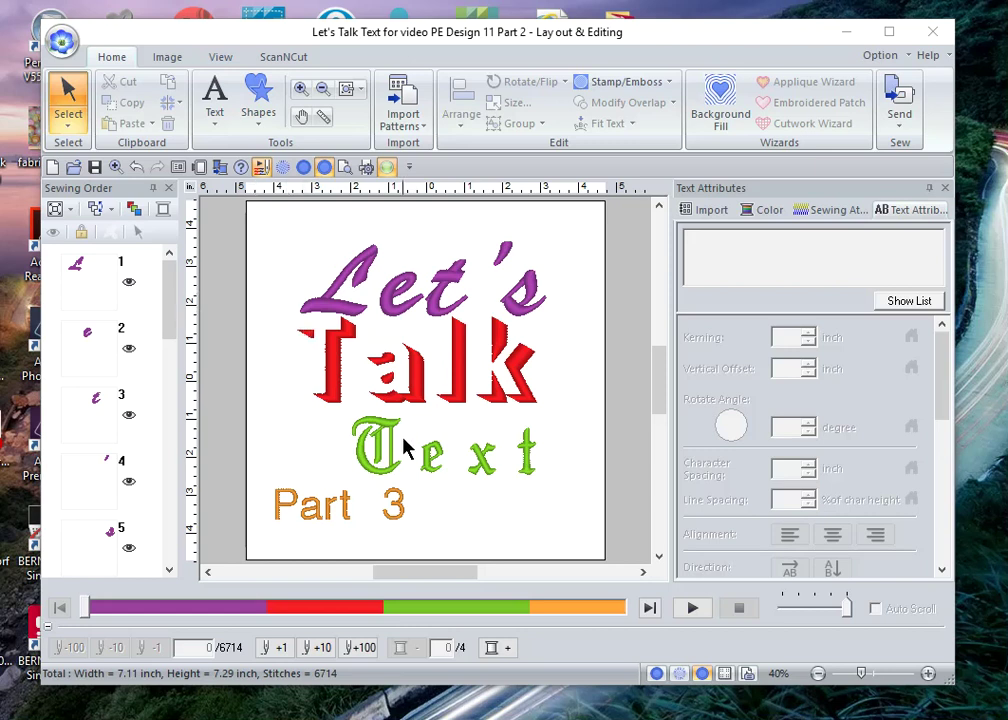
Step: Start a new blank design, discarding the old one without saving
click(211, 115)
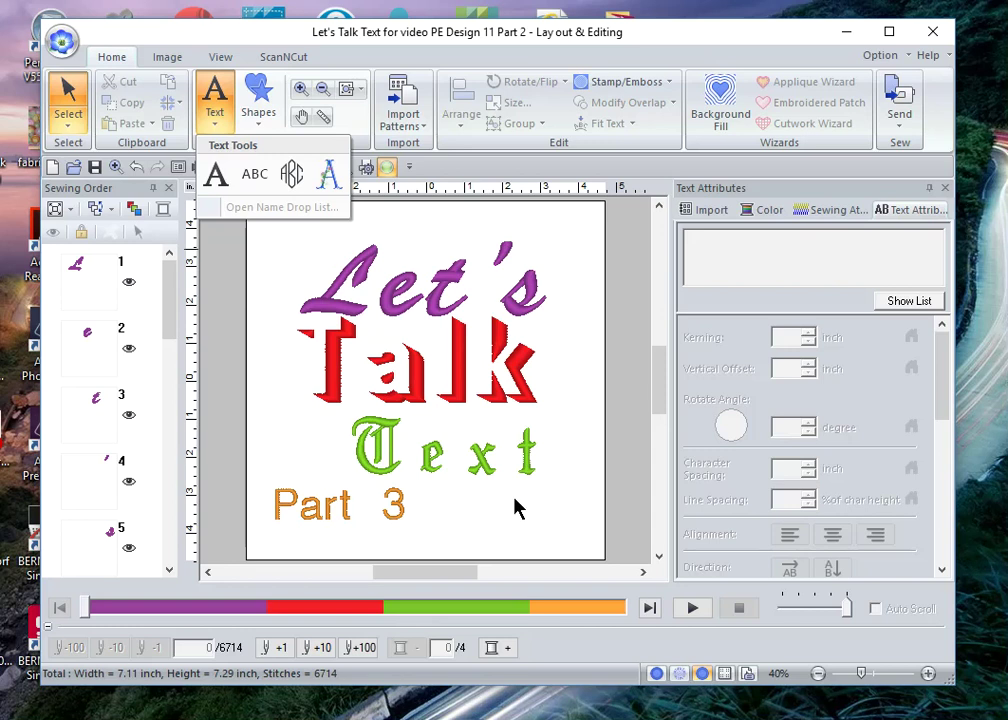
key(Escape)
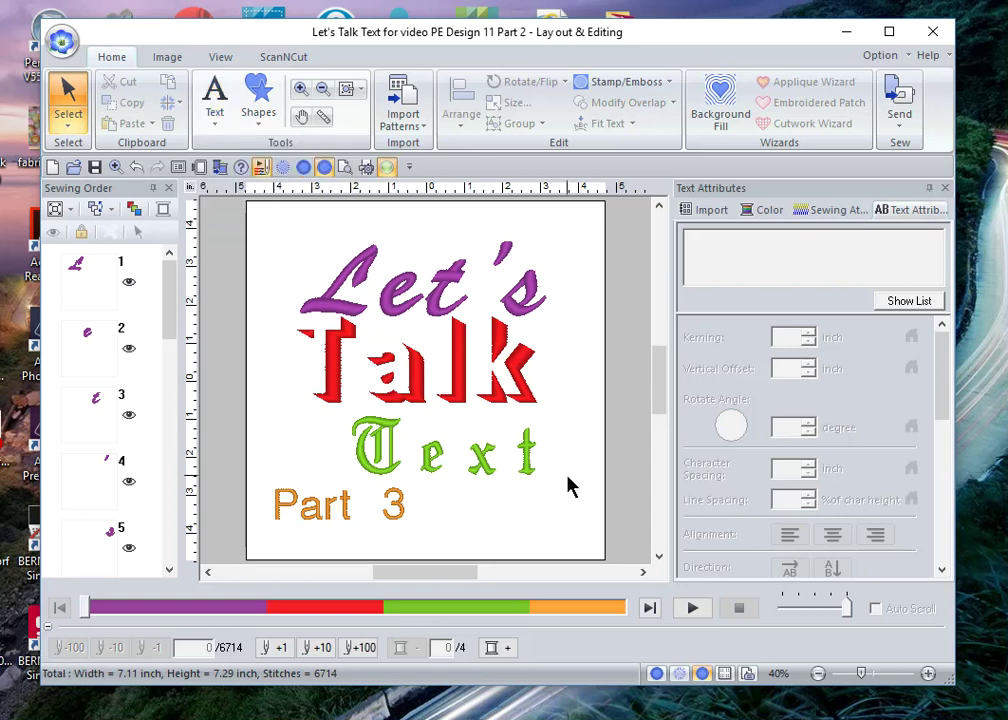
click(53, 168)
click(558, 405)
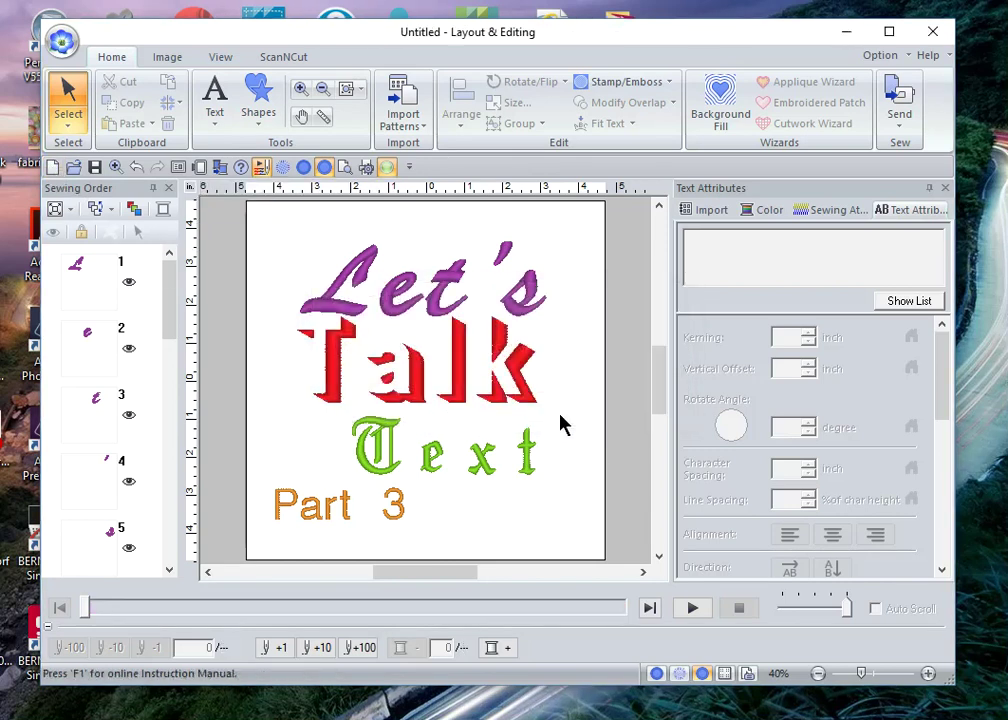
Step: Add the person's full name as Block 05 embroidery text near the page's top-left
click(214, 117)
click(218, 178)
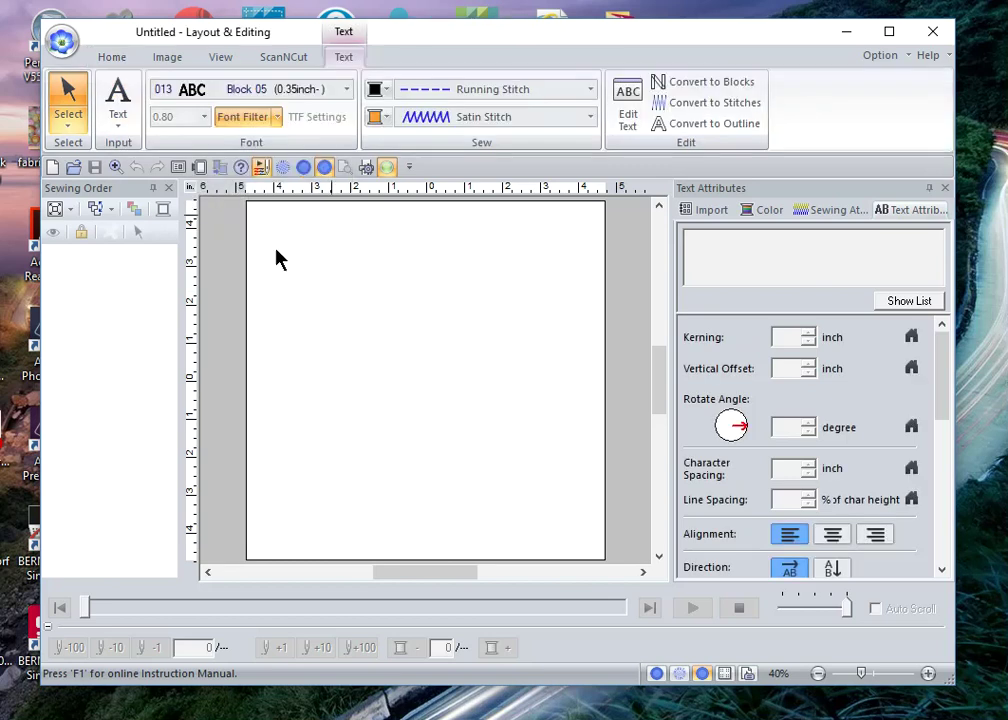
click(316, 277)
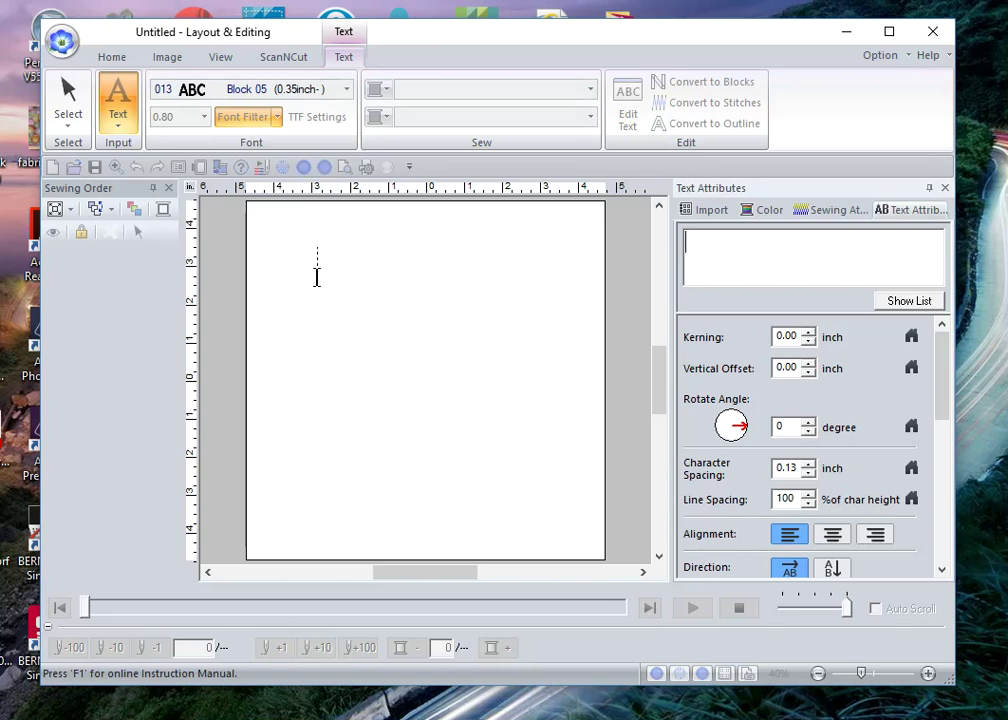
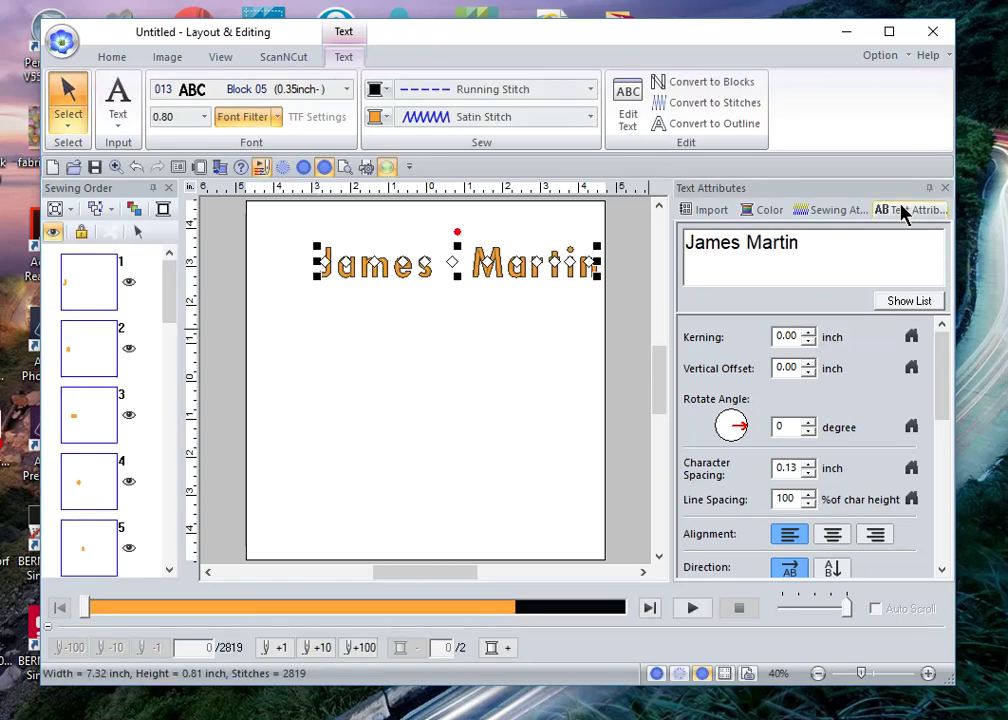
Step: Set the name text's thread colour to 800 Embroidery Red
click(767, 210)
click(762, 372)
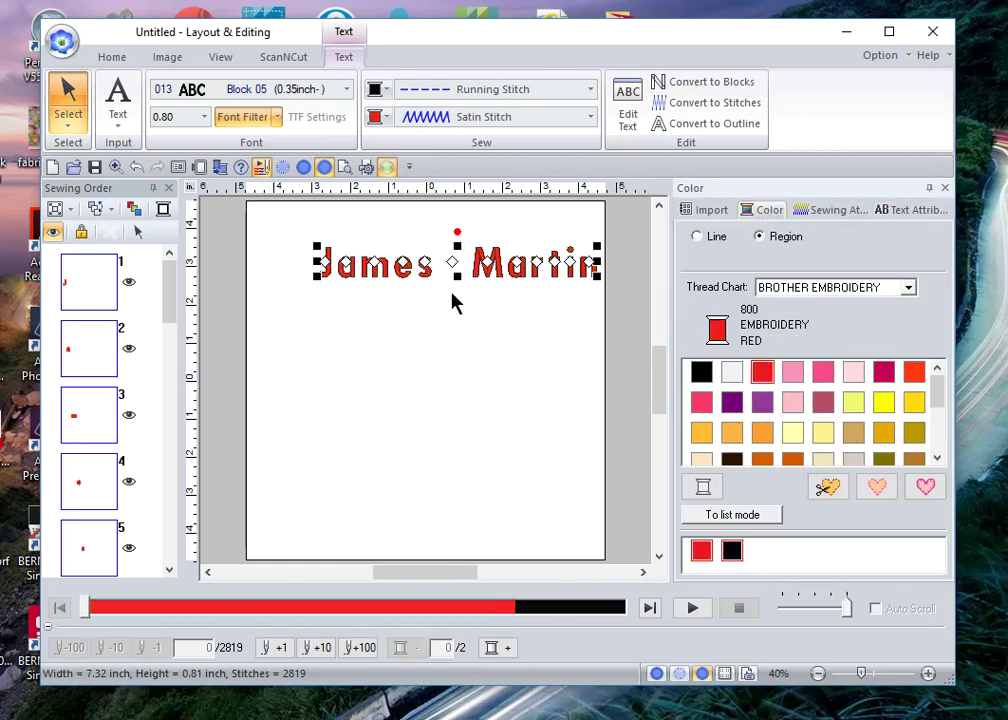
click(376, 346)
Step: Select the name text and shift it slightly left on the page
drag(292, 226, 603, 316)
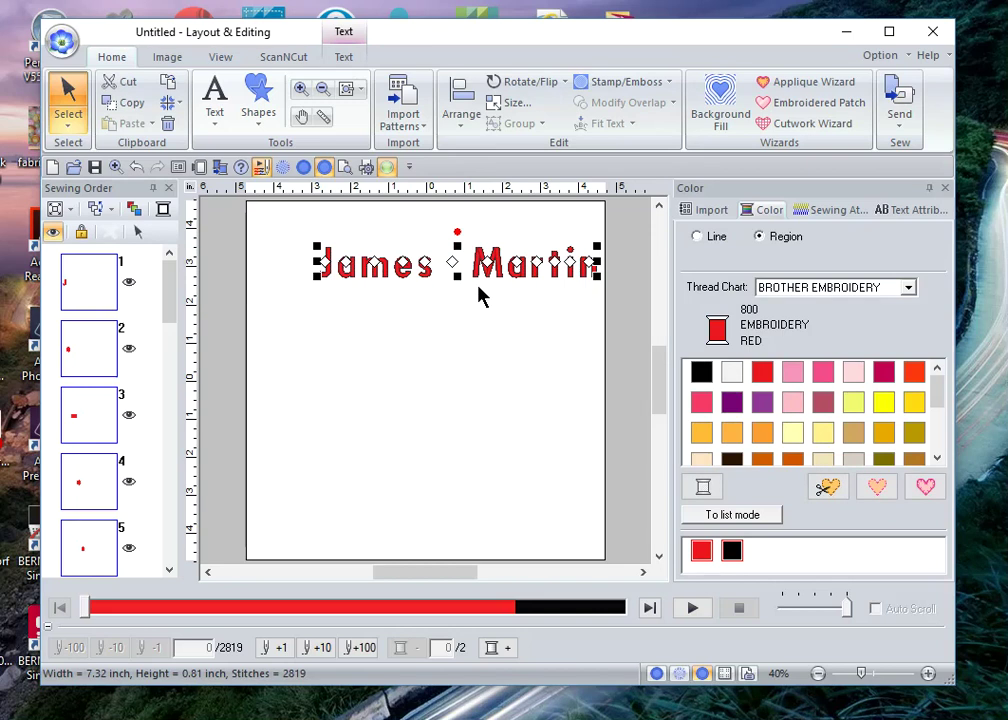
drag(500, 268, 455, 260)
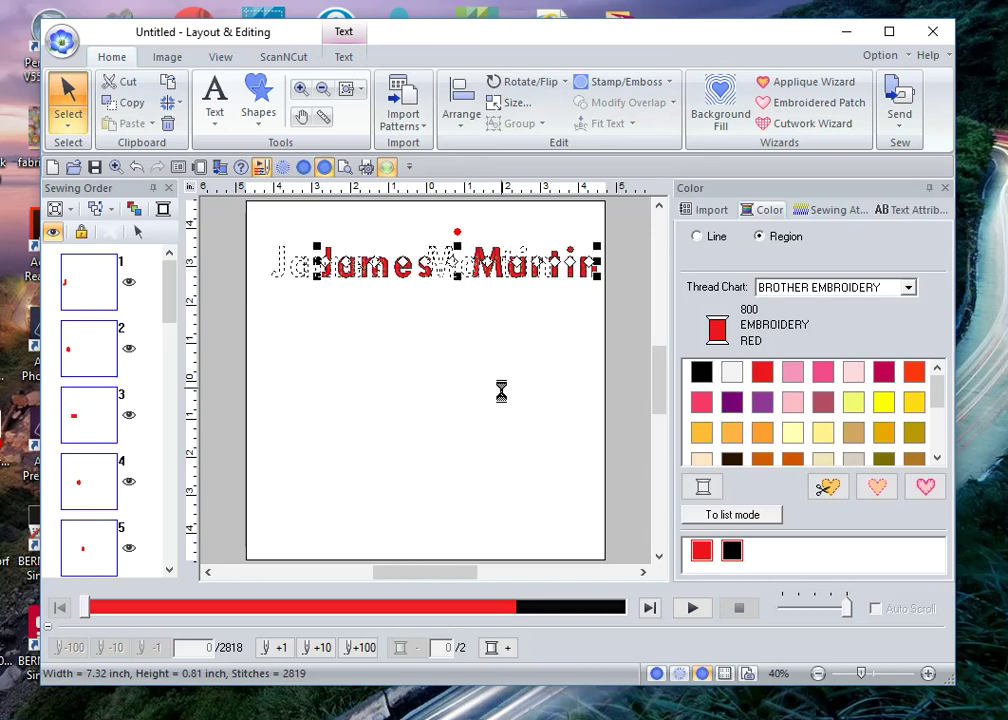
click(455, 438)
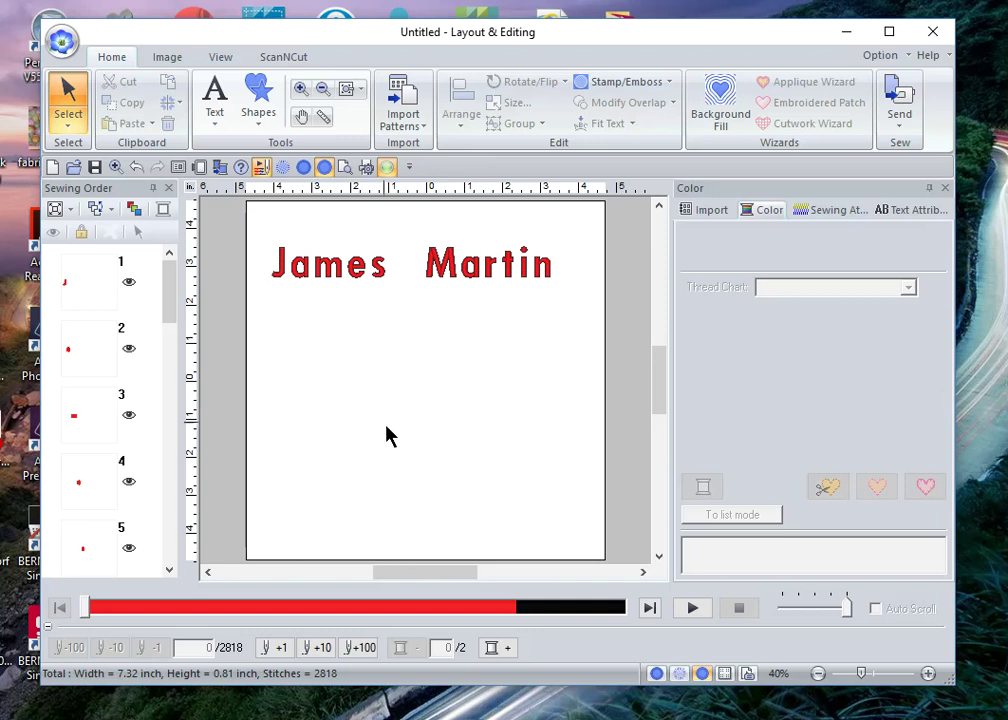
click(259, 97)
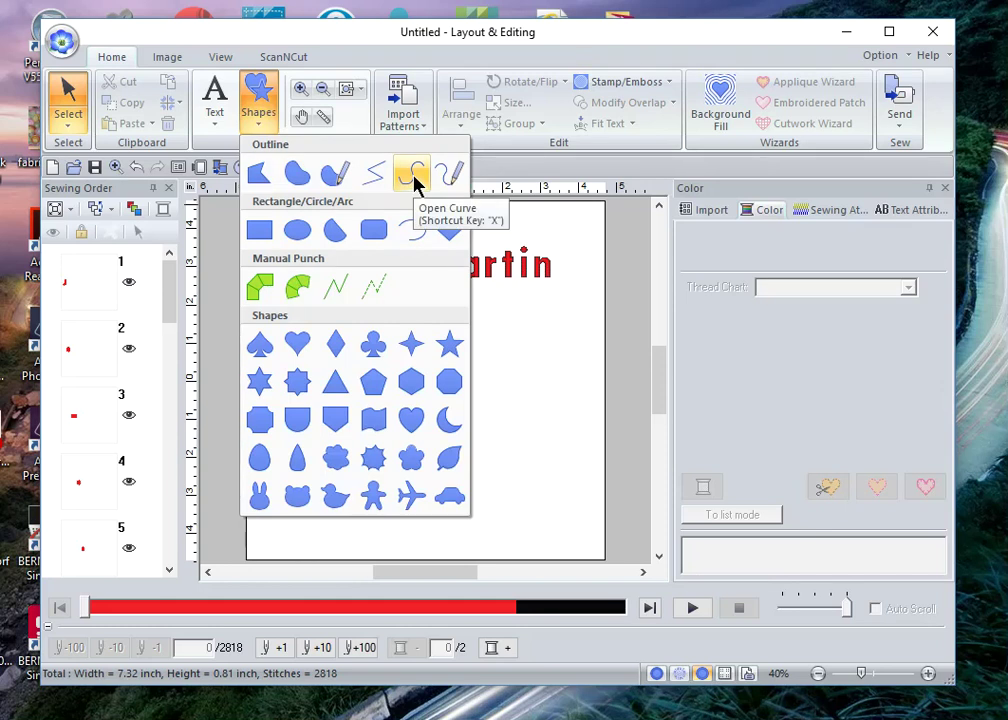
Step: Choose the Open Curve shape with Zigzag Stitch as the line sew type
click(413, 177)
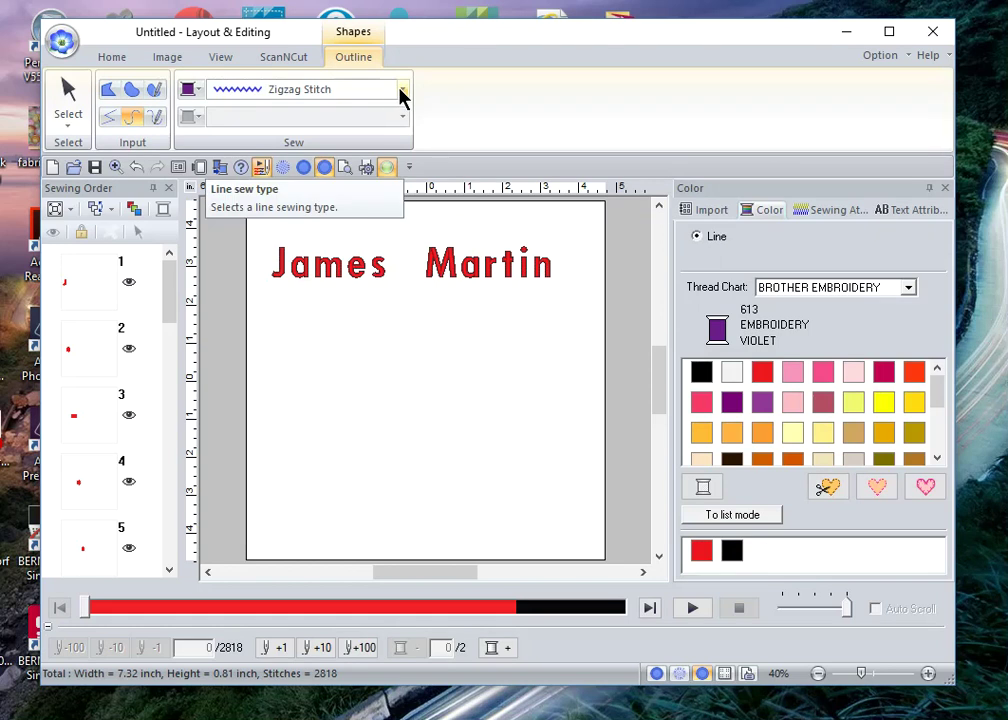
click(402, 92)
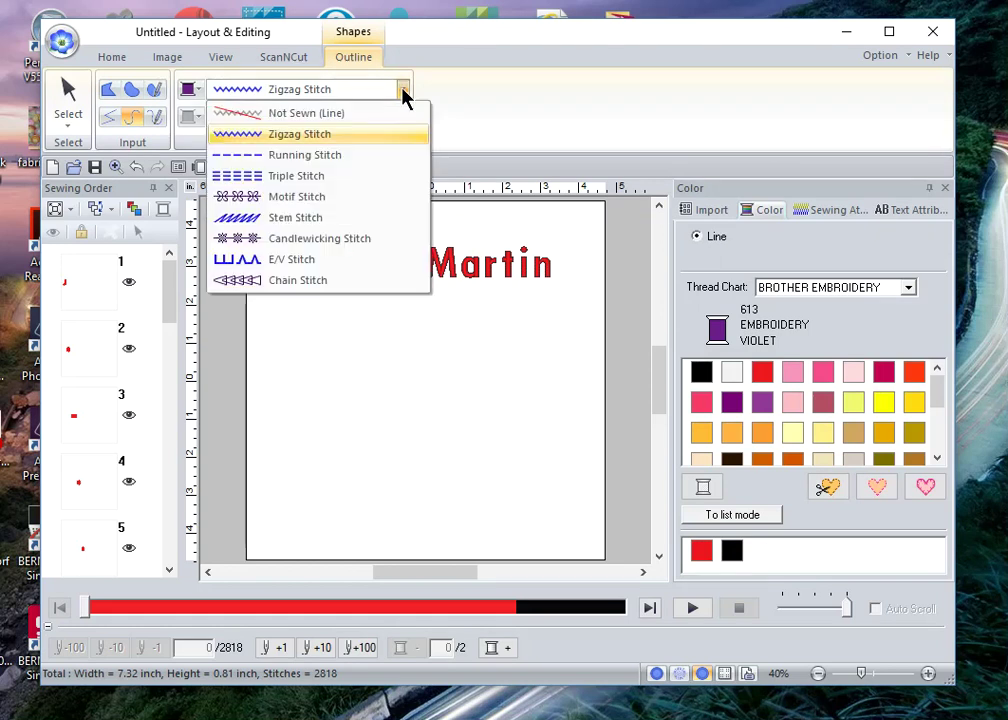
click(329, 134)
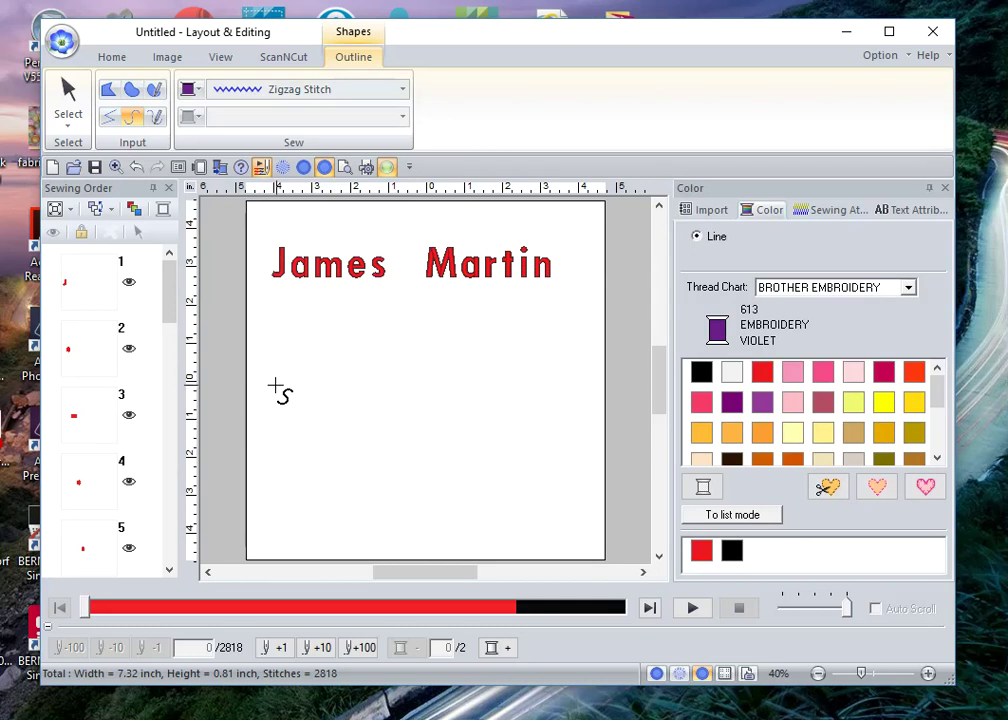
Step: Draw a wavy open curve under the name, from a left start through a peak and dip to a right end
click(281, 391)
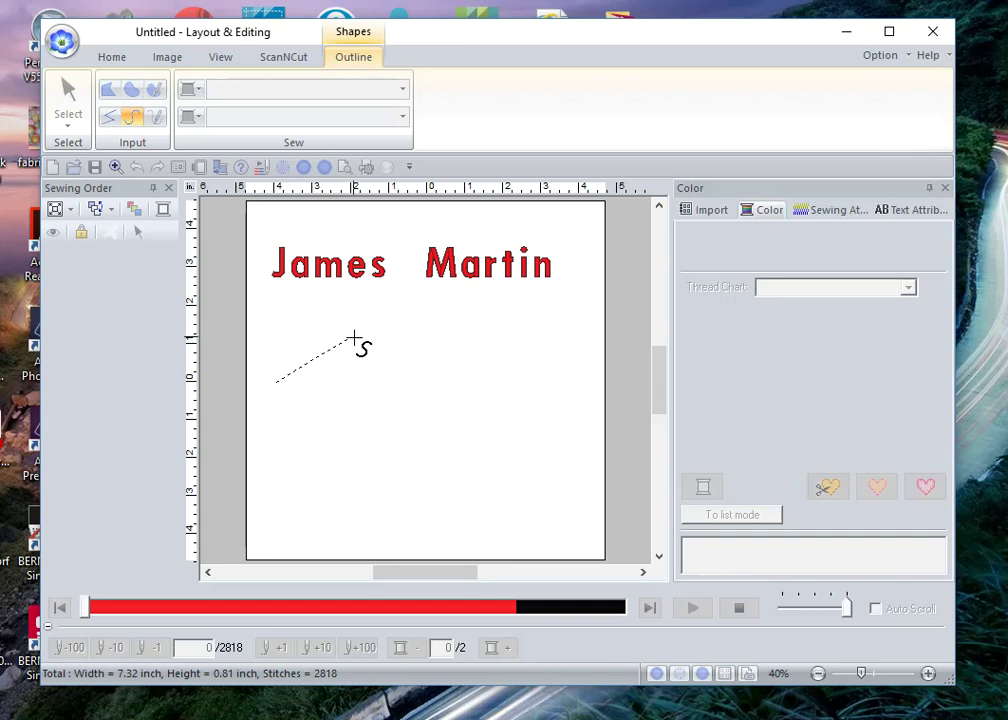
click(352, 337)
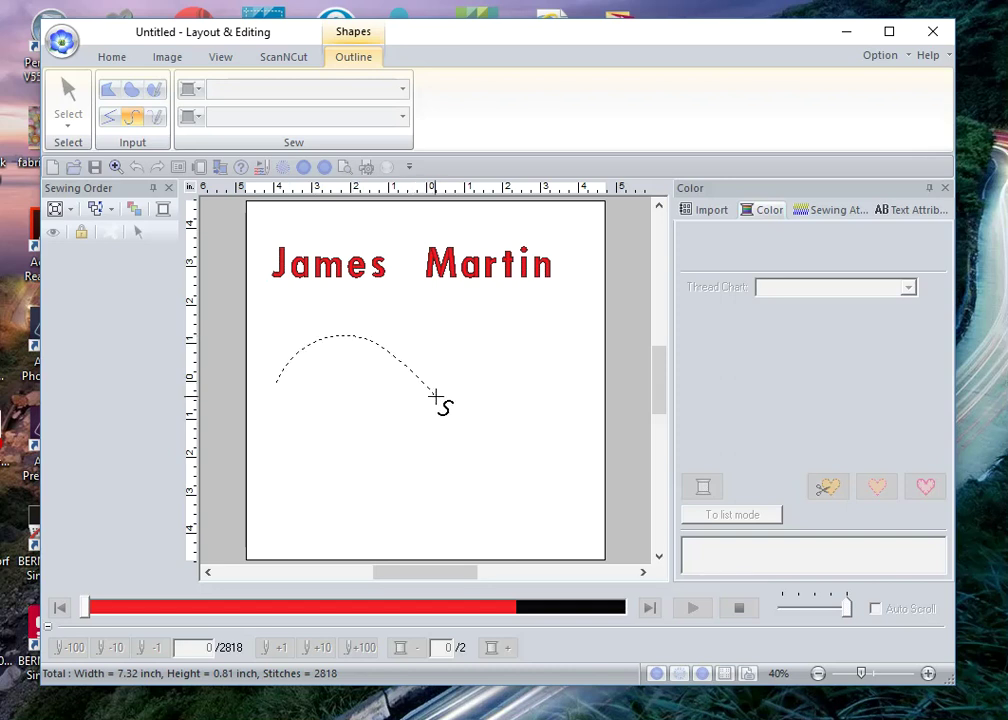
click(443, 393)
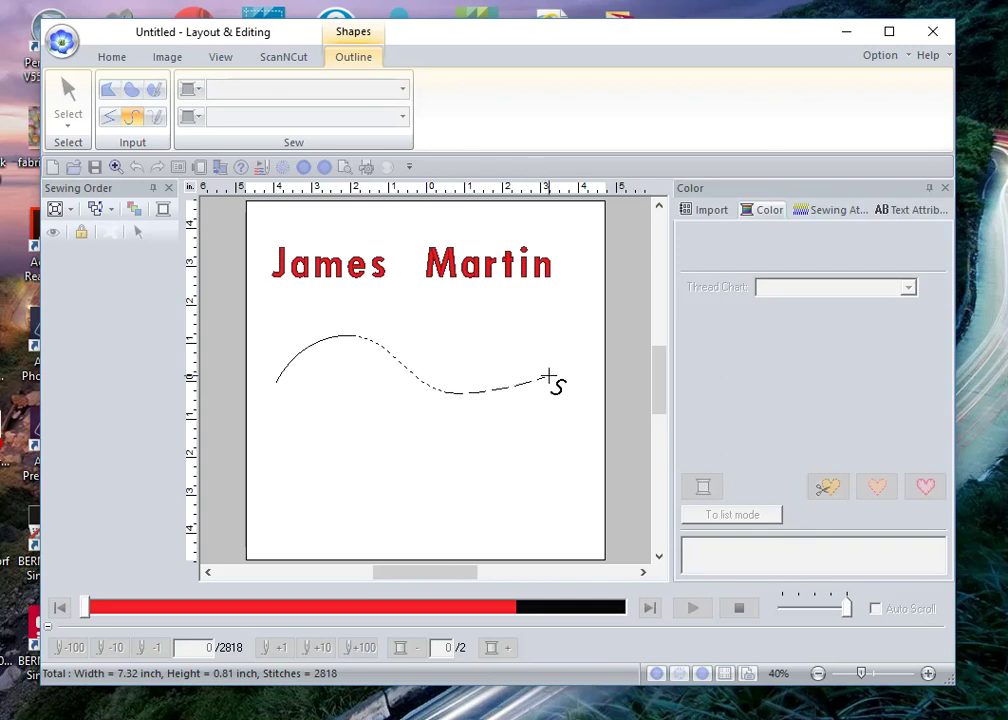
double_click(548, 378)
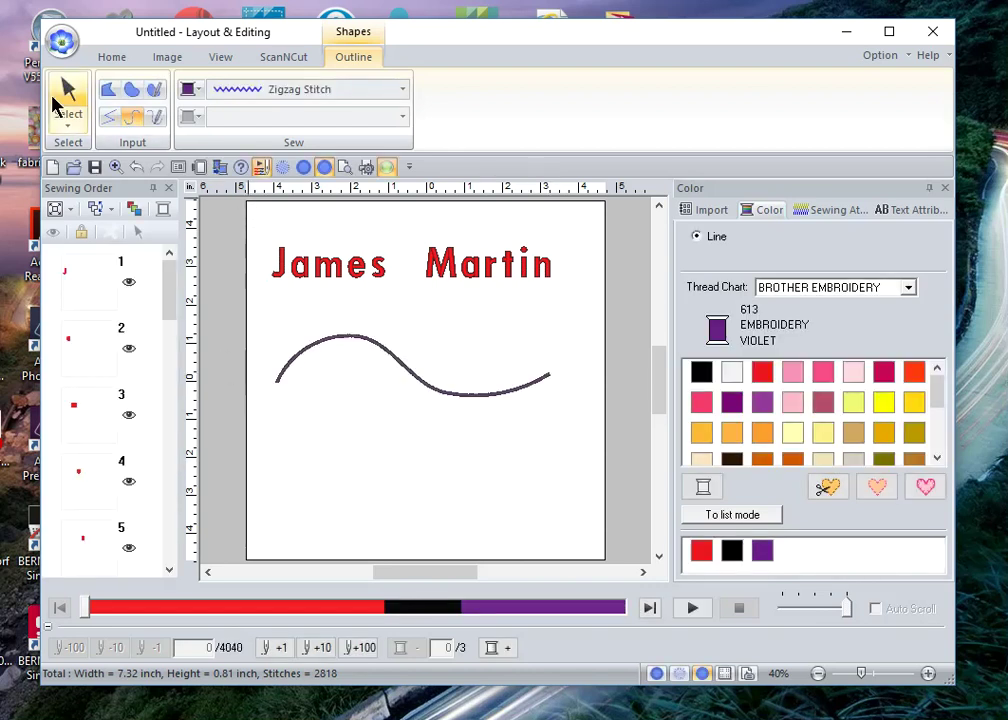
click(58, 103)
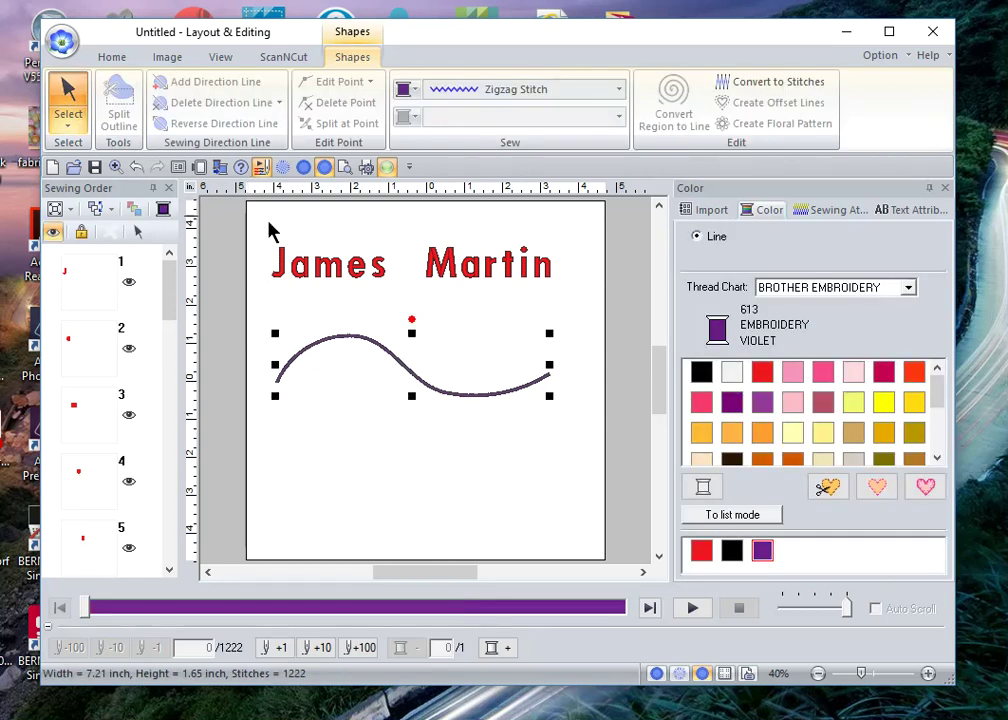
Step: Select the red name and violet curve together with Select All, then show the Fit Text options
drag(261, 219, 607, 434)
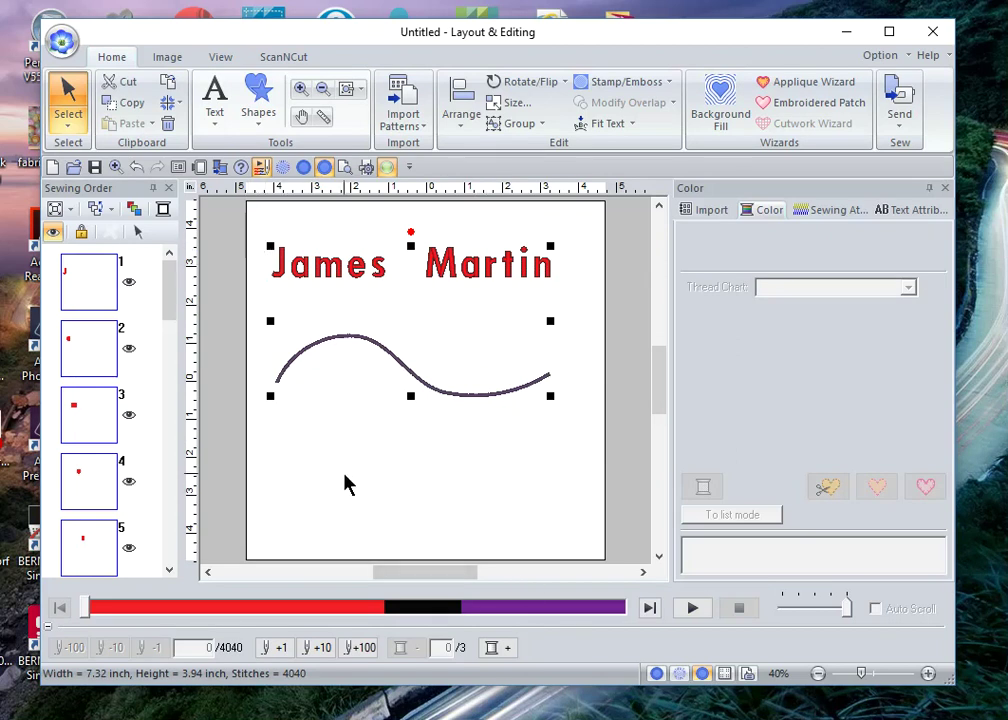
click(290, 495)
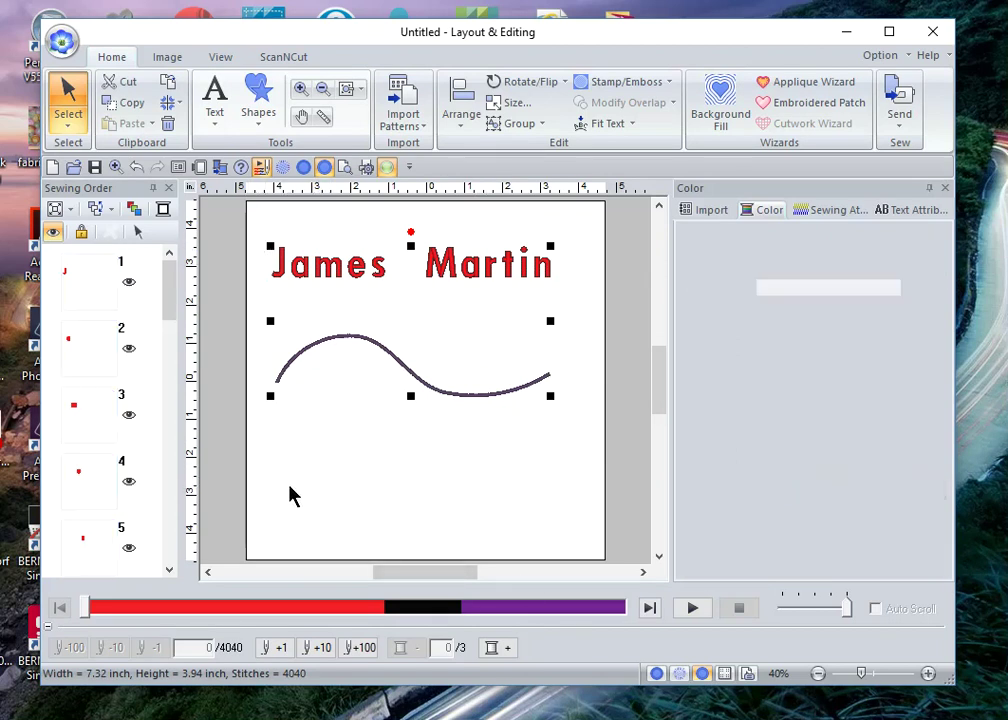
click(68, 126)
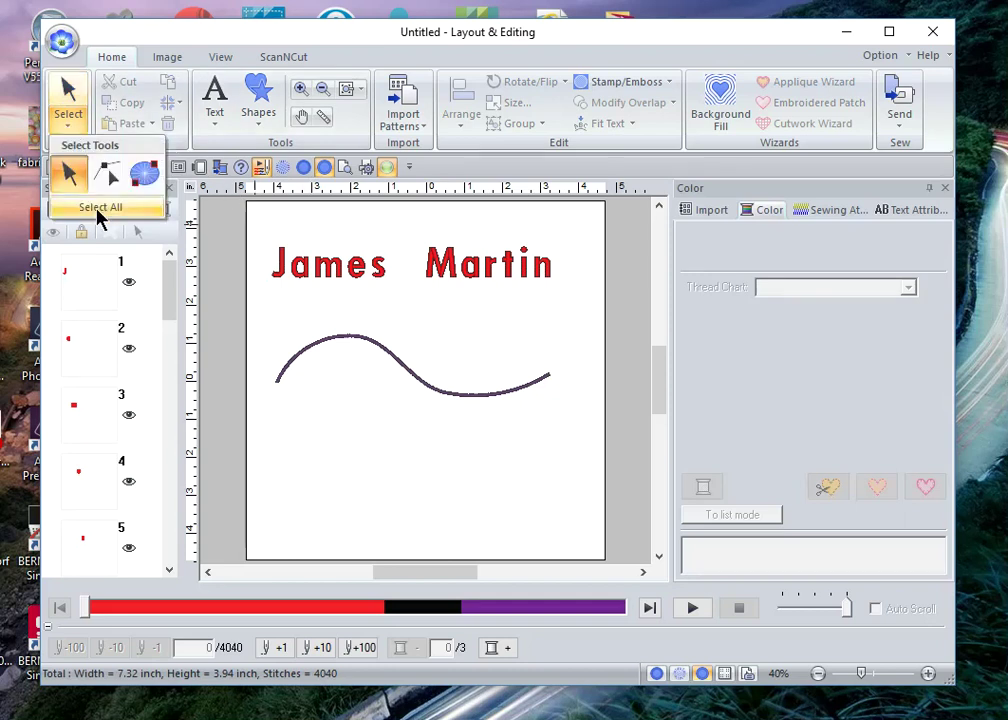
click(97, 208)
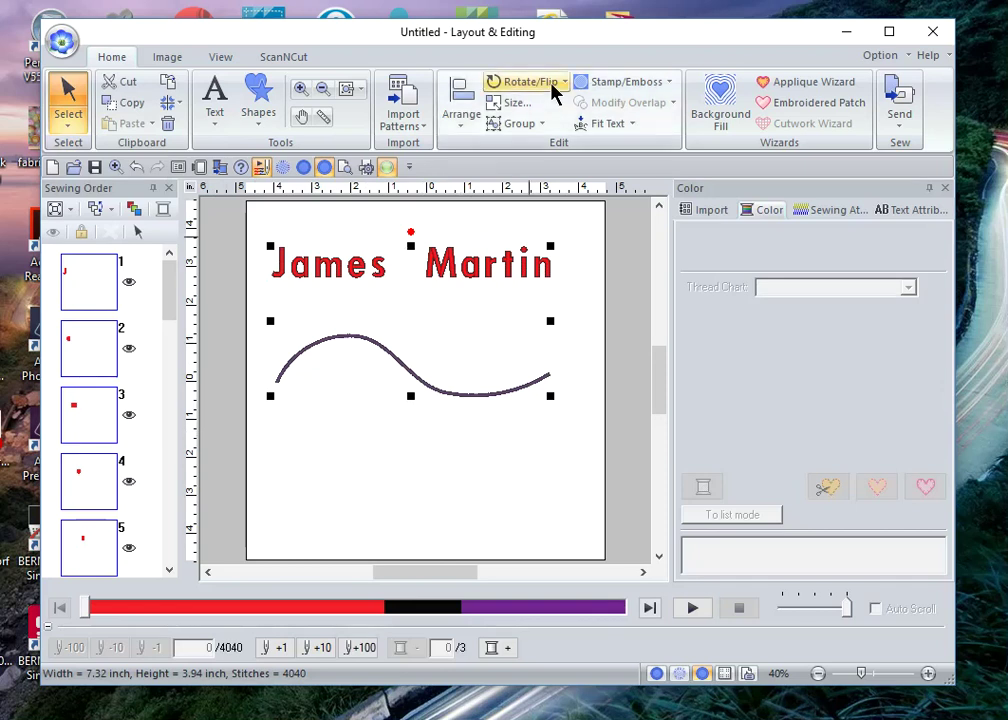
click(618, 126)
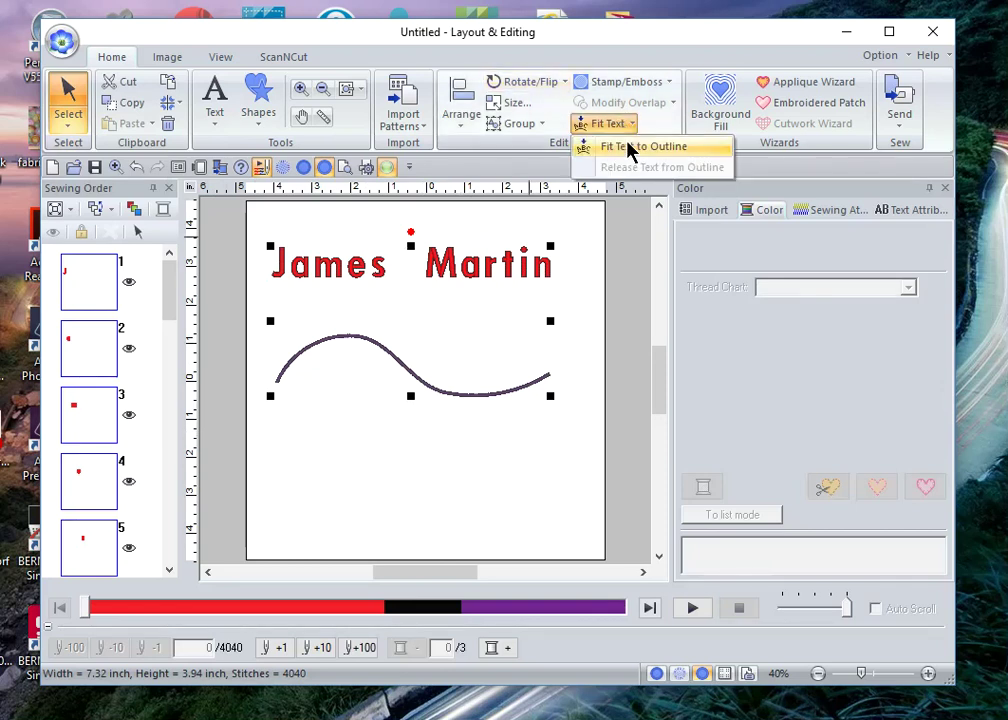
Step: Open Fit Text to Outline settings and choose centred ABC horizontal alignment
click(628, 150)
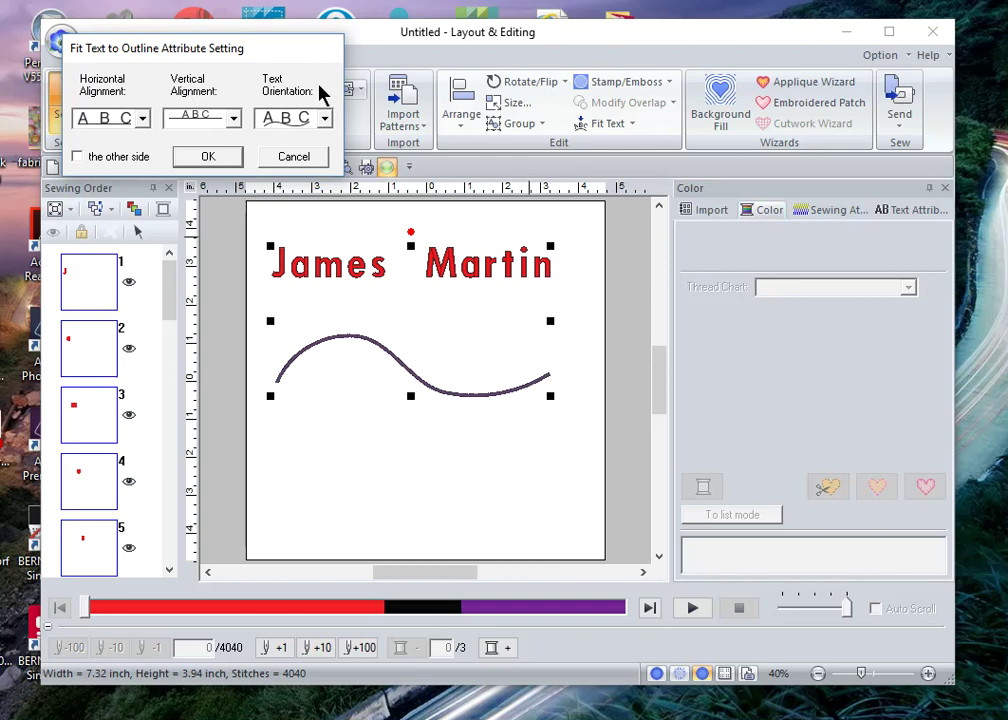
click(144, 119)
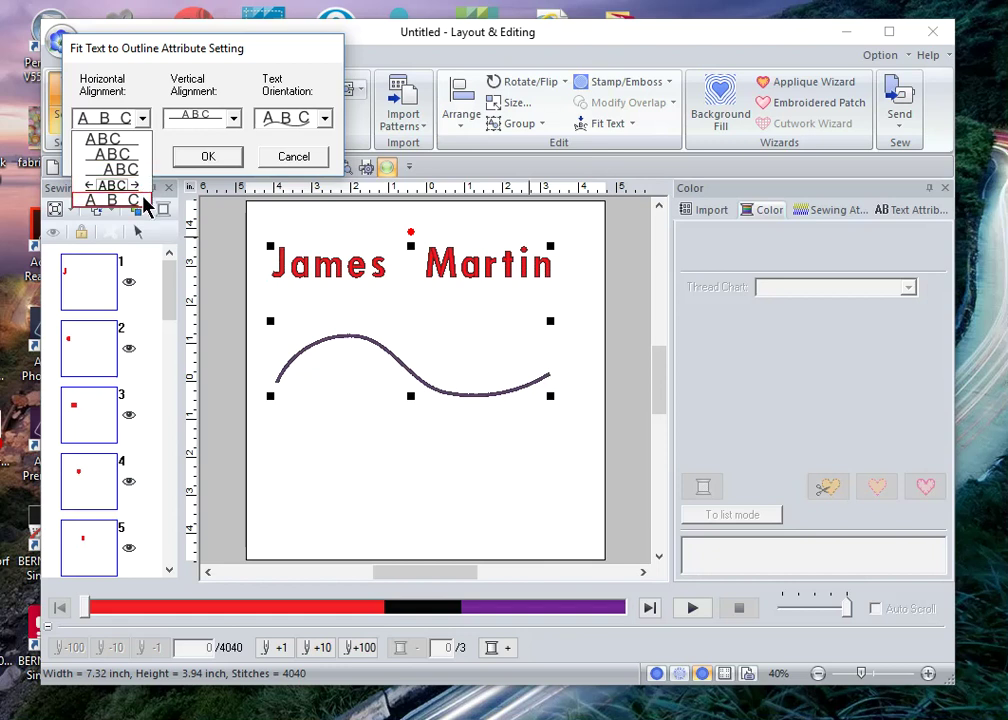
click(139, 155)
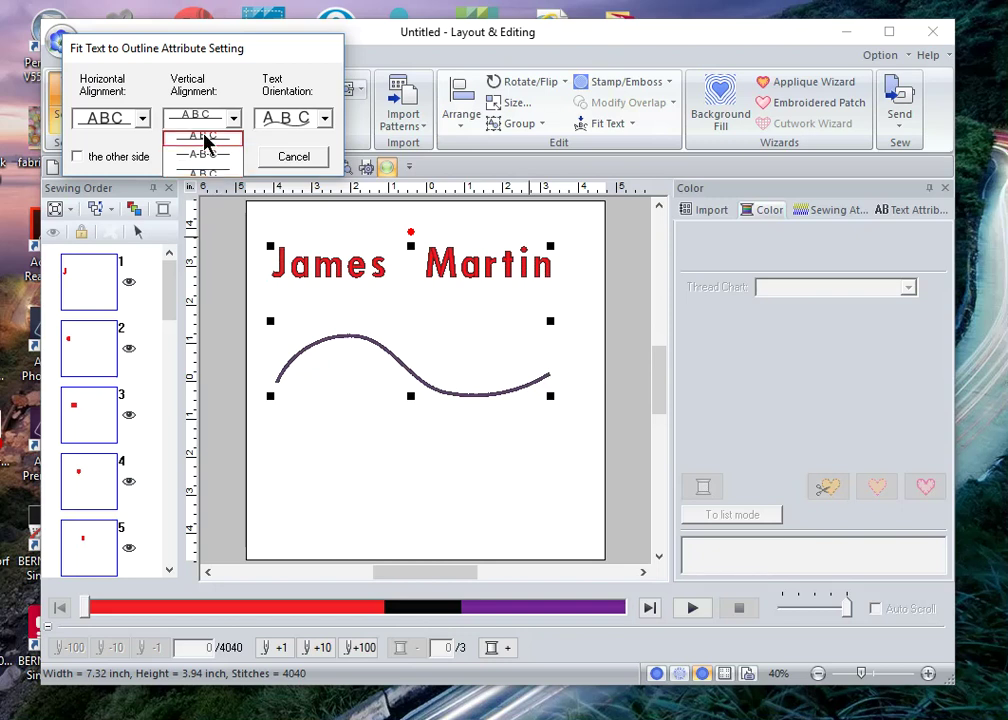
Step: Set vertical alignment to the first option and text orientation to the second option
click(203, 140)
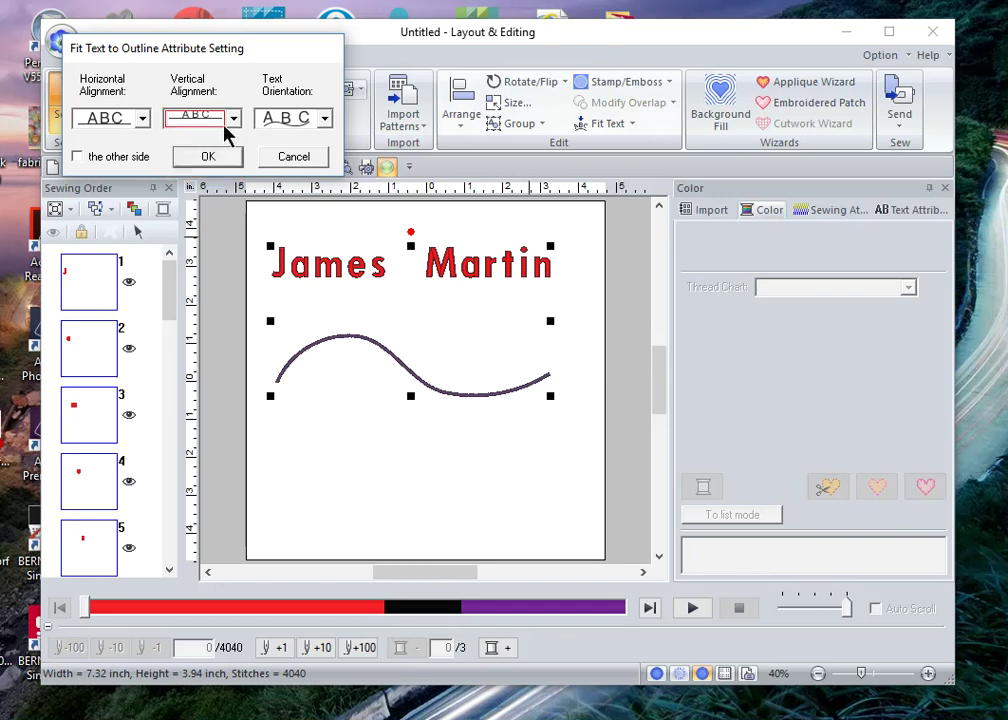
click(326, 121)
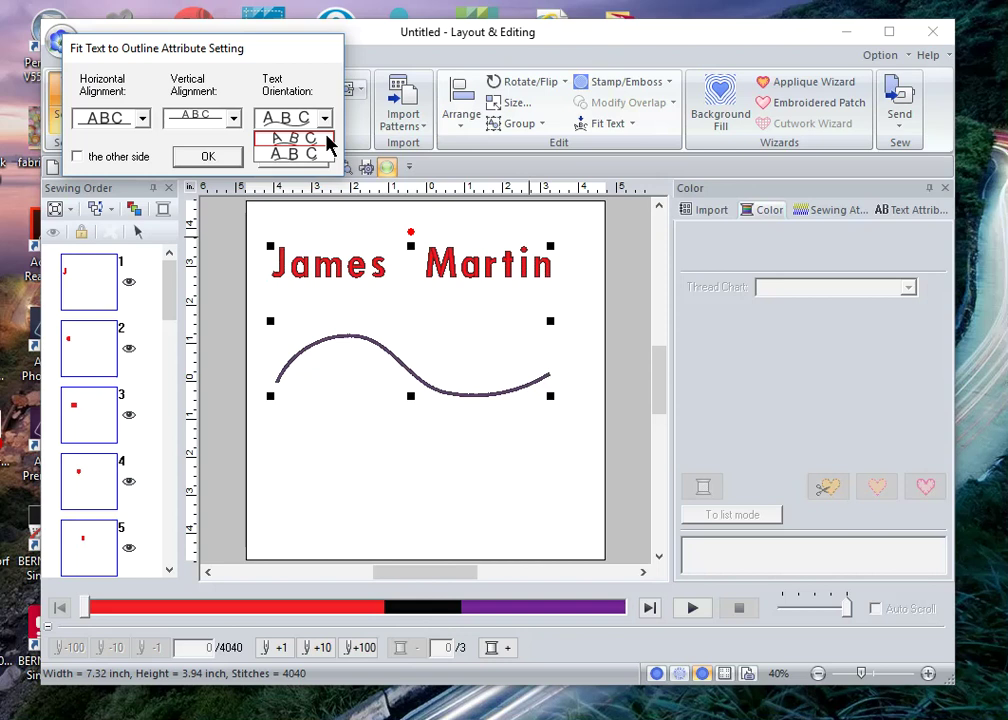
click(328, 140)
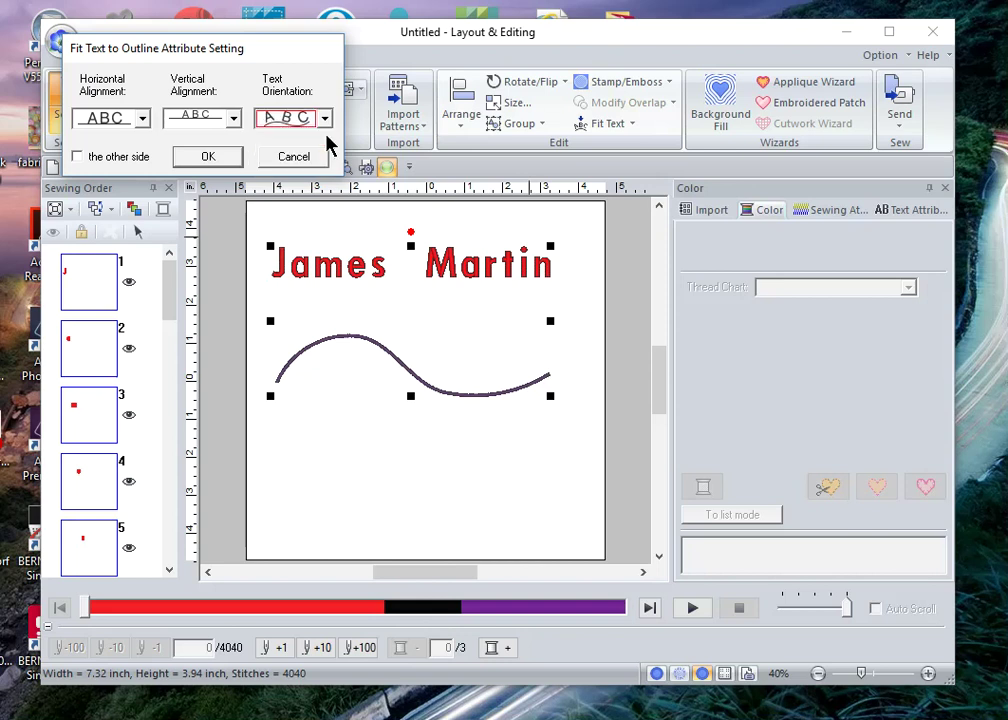
Step: Confirm the fit-to-outline settings so the red name follows the violet wavy curve
click(208, 156)
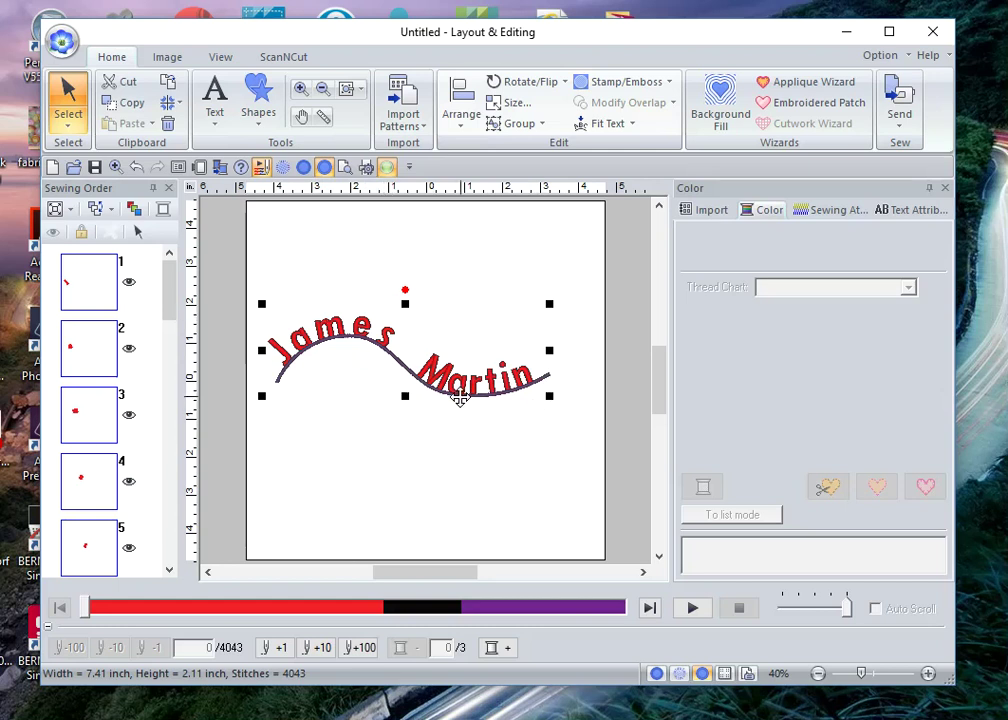
Step: Change the fitted name's horizontal alignment to left-aligned ABC, starting it at the curve's left end
click(600, 124)
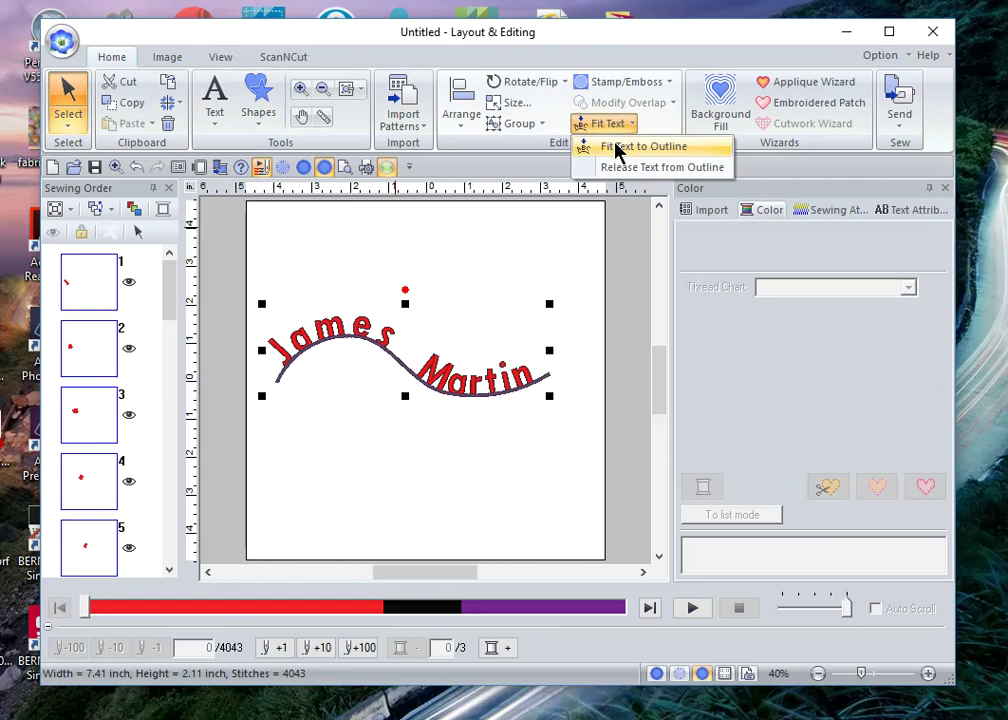
click(620, 150)
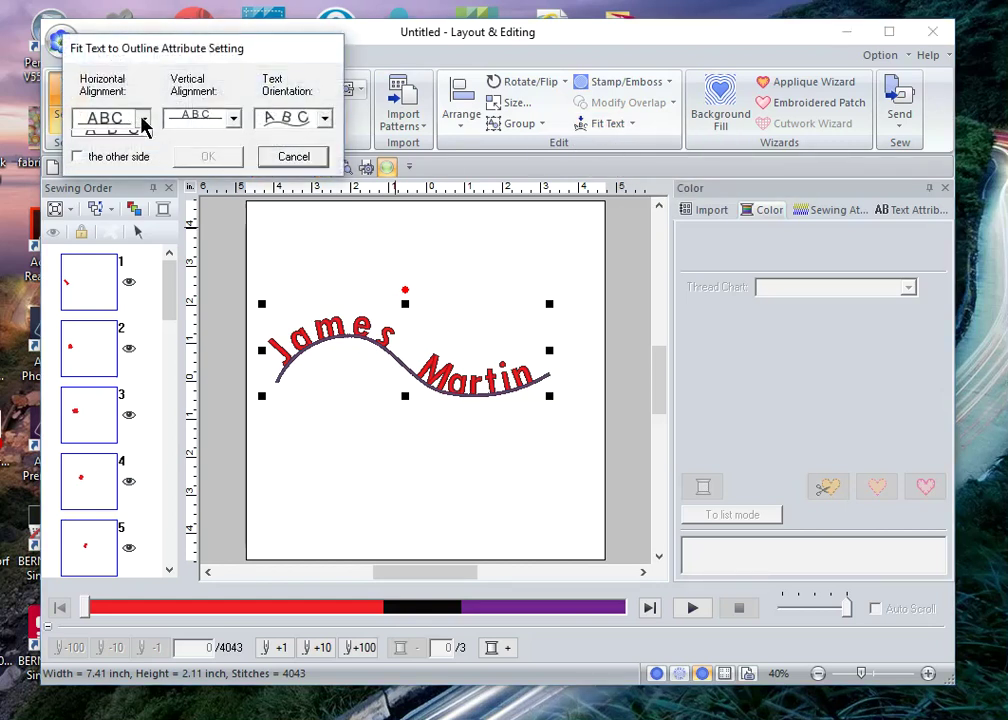
click(141, 119)
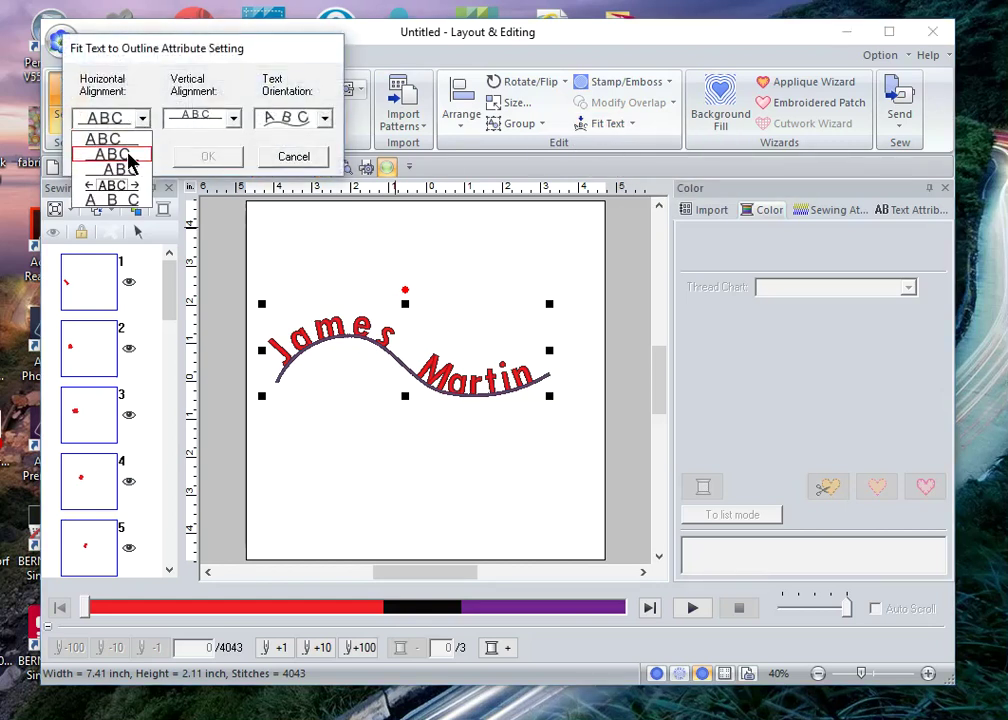
click(118, 141)
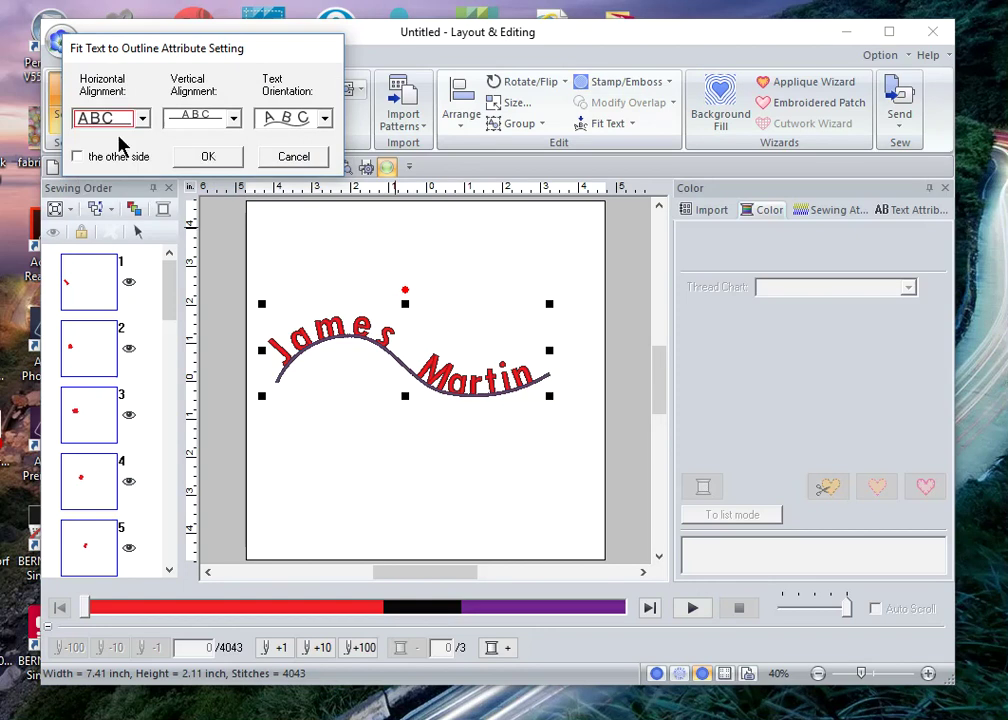
click(210, 160)
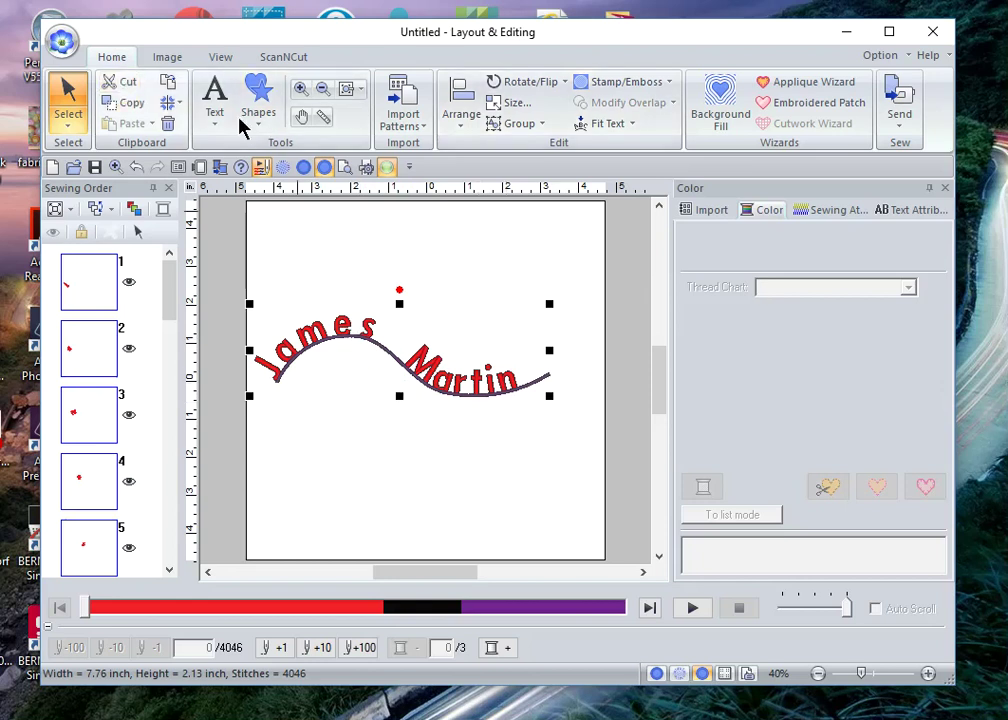
click(612, 128)
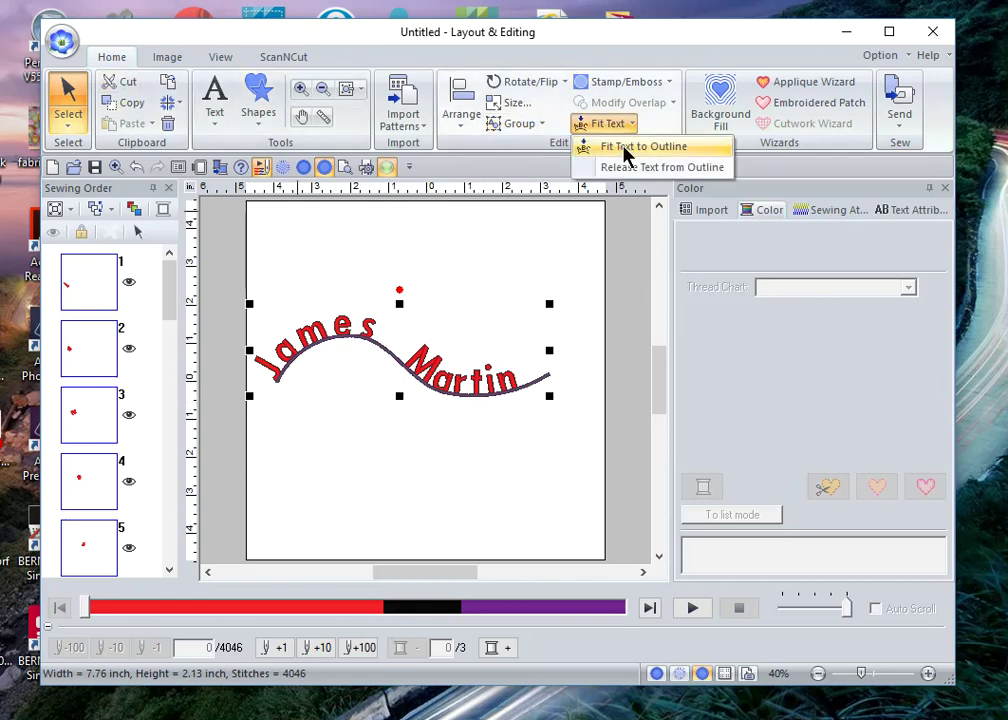
Step: Switch the fitted name's horizontal alignment to right-aligned
click(600, 145)
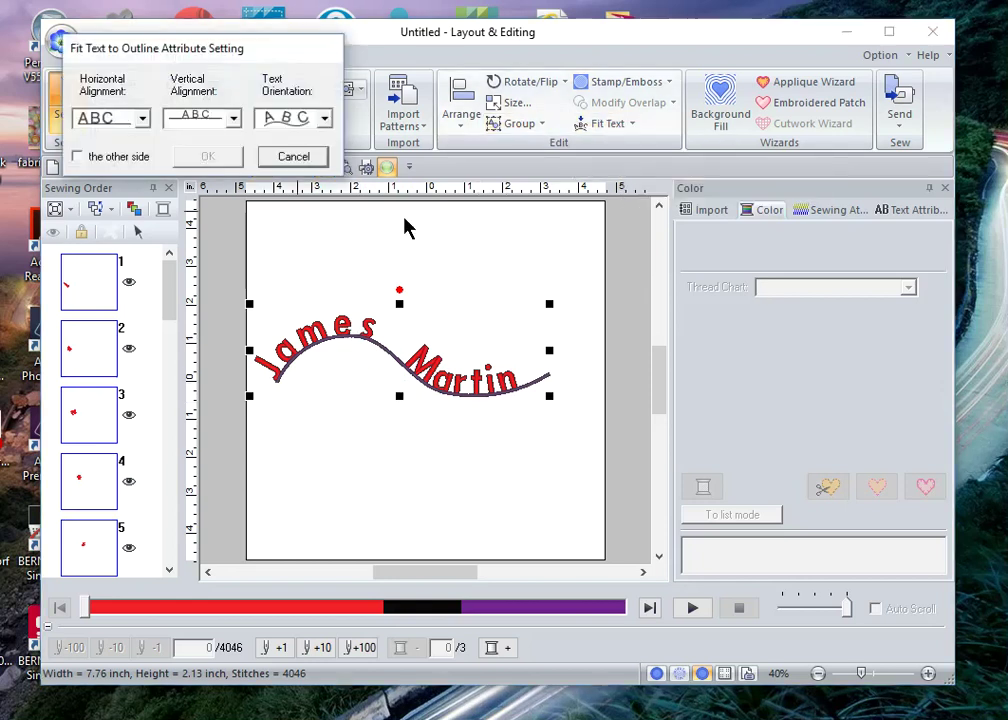
click(145, 120)
click(133, 172)
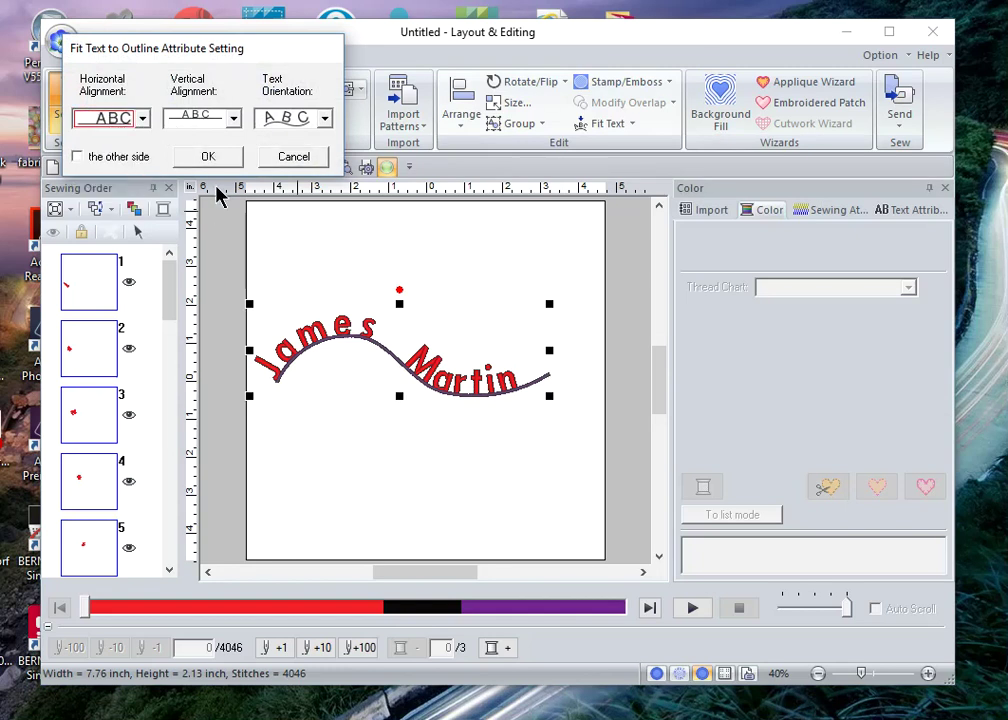
click(218, 158)
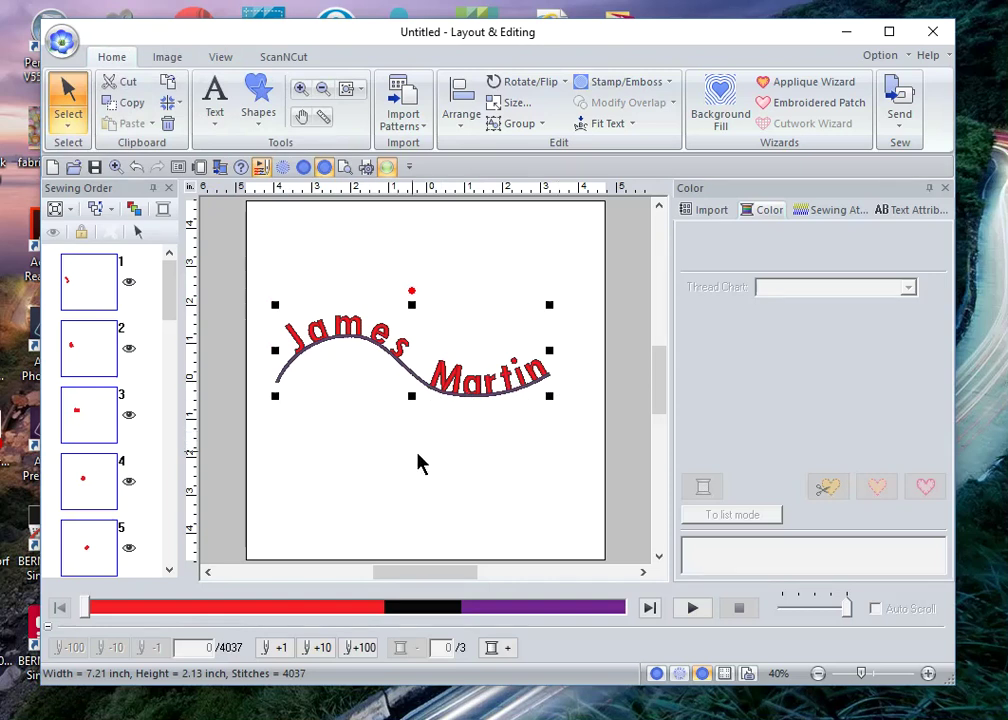
Step: Set horizontal alignment to the ←ABC→ justified option, stretching the name along the whole curve
click(598, 128)
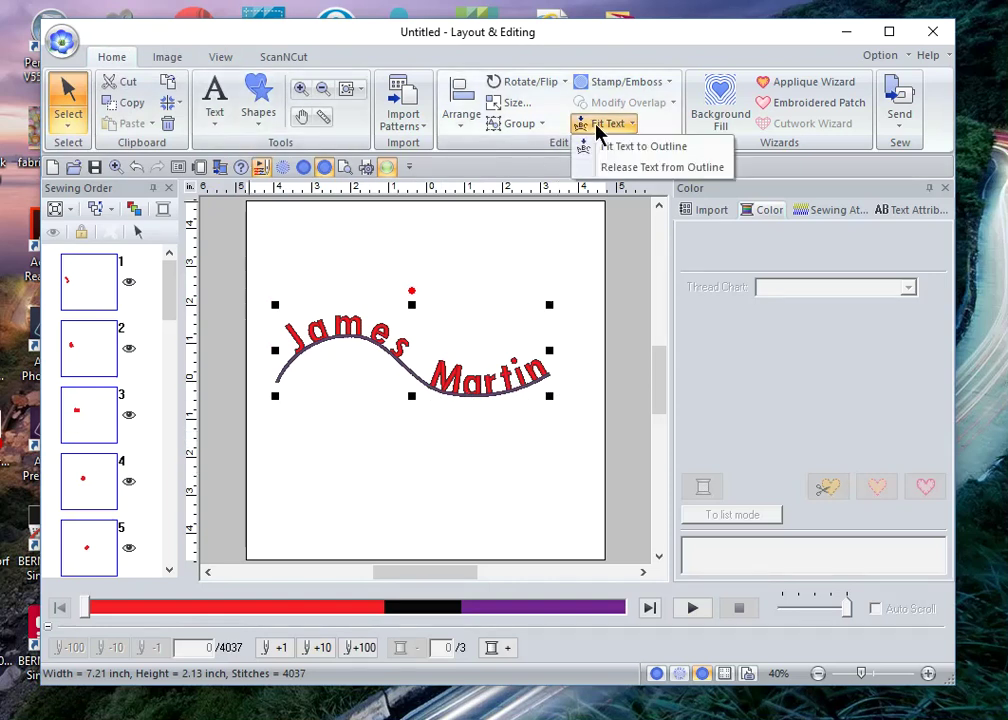
click(605, 148)
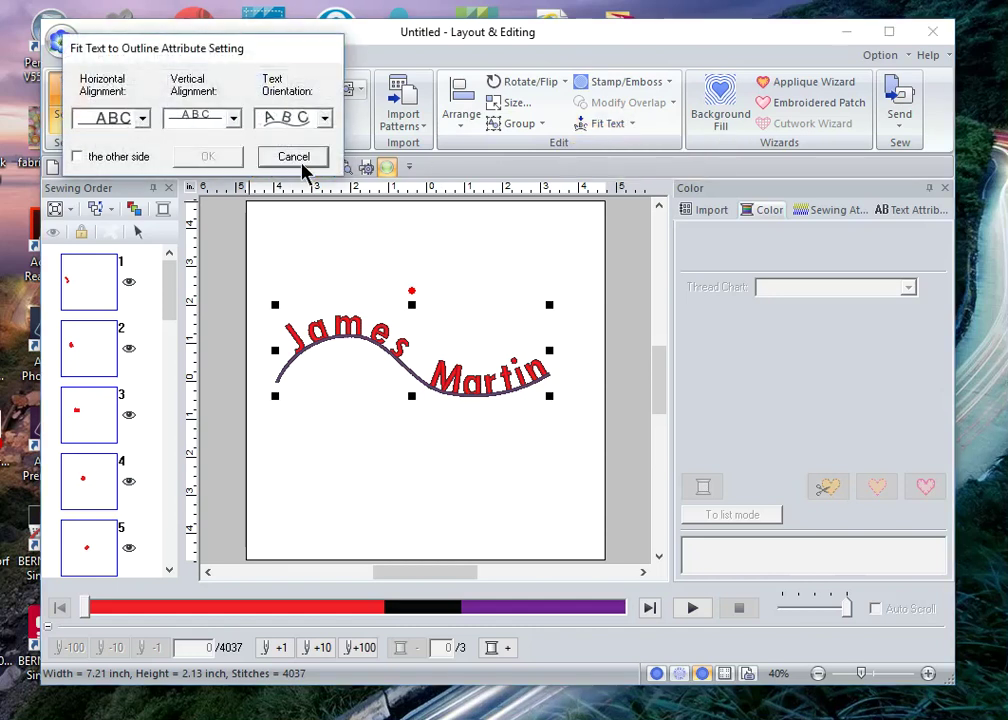
click(142, 119)
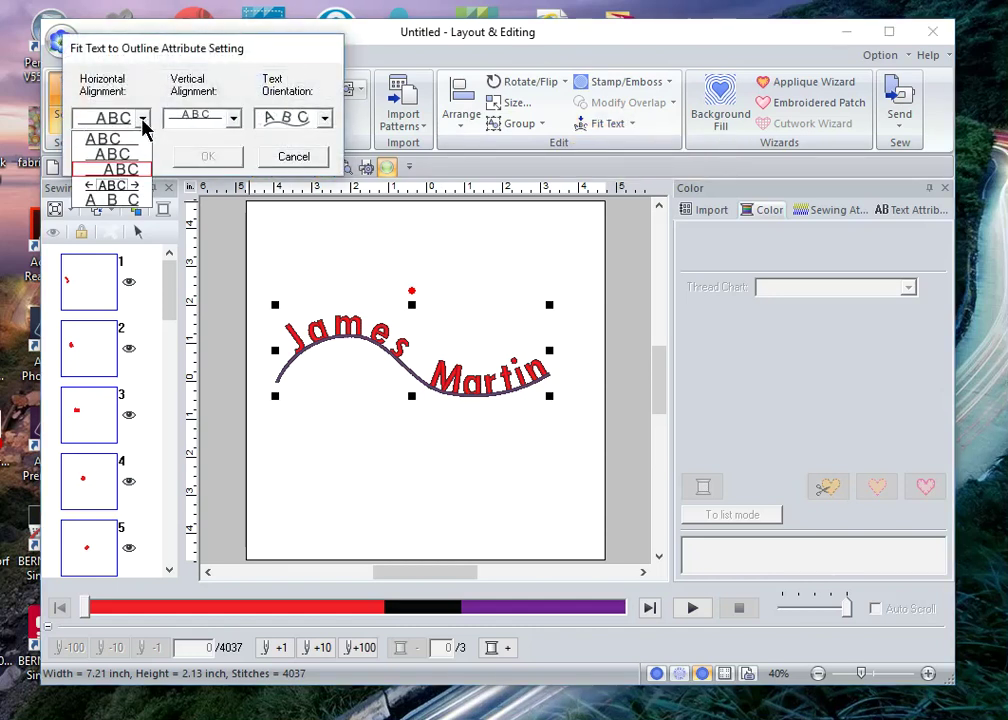
click(122, 189)
click(206, 157)
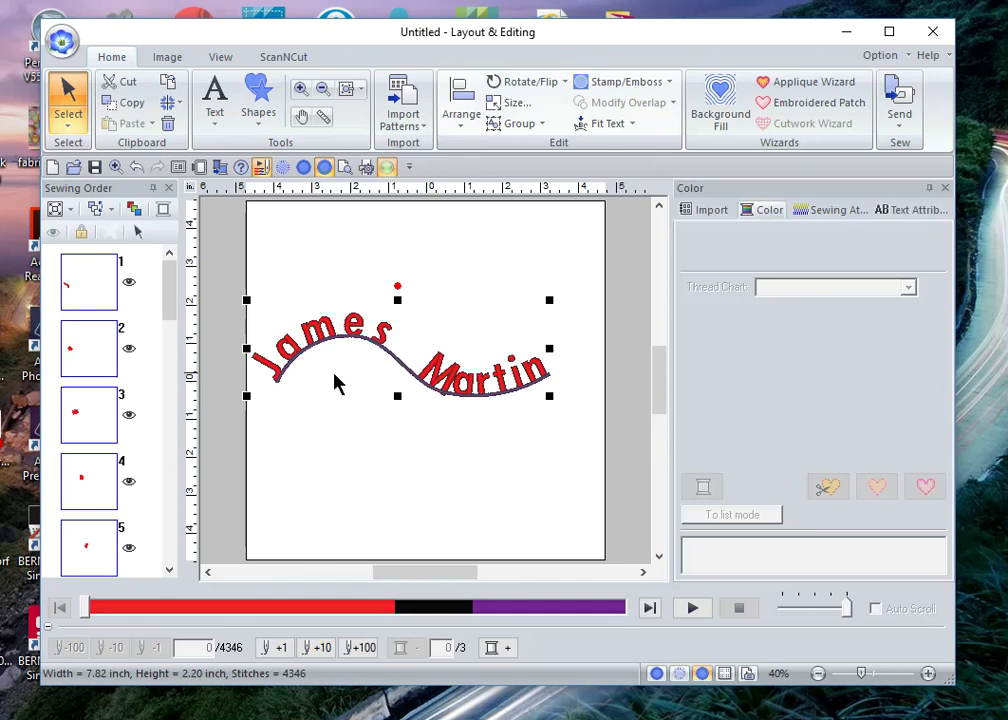
Step: Switch the fitted name's Text Orientation to the second, upright-letter option in Fit Text to Outline
click(631, 127)
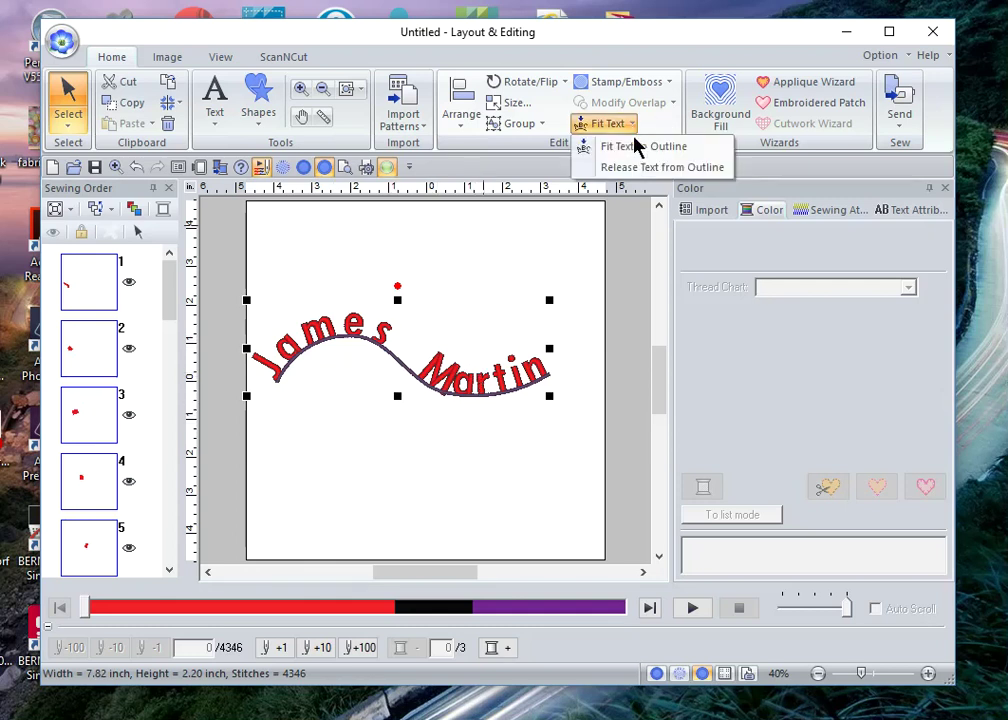
click(643, 151)
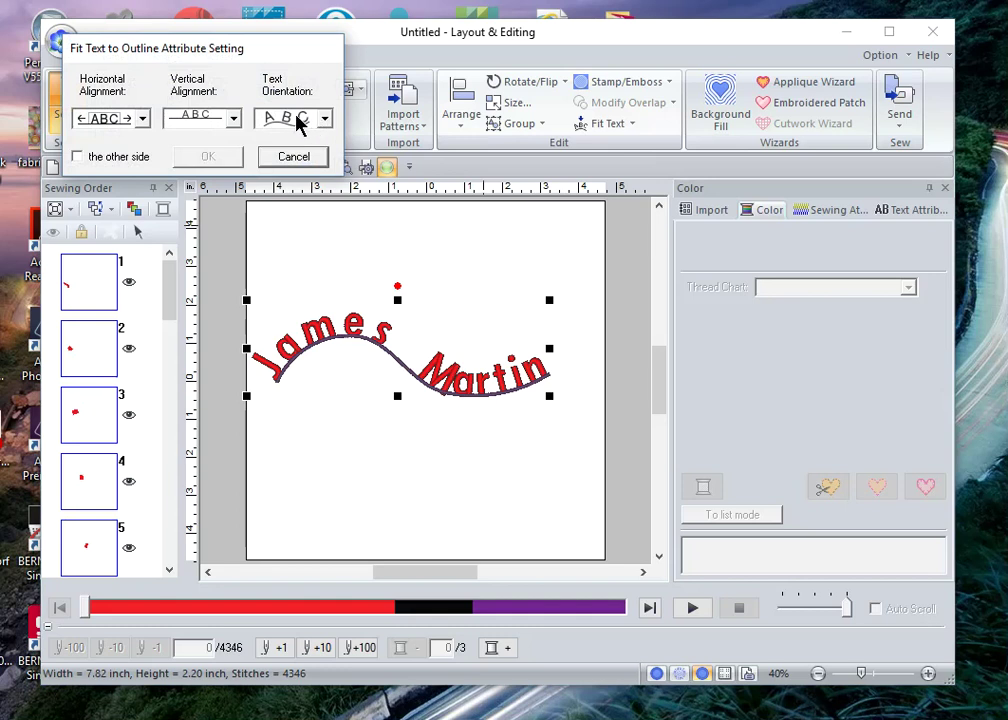
click(323, 119)
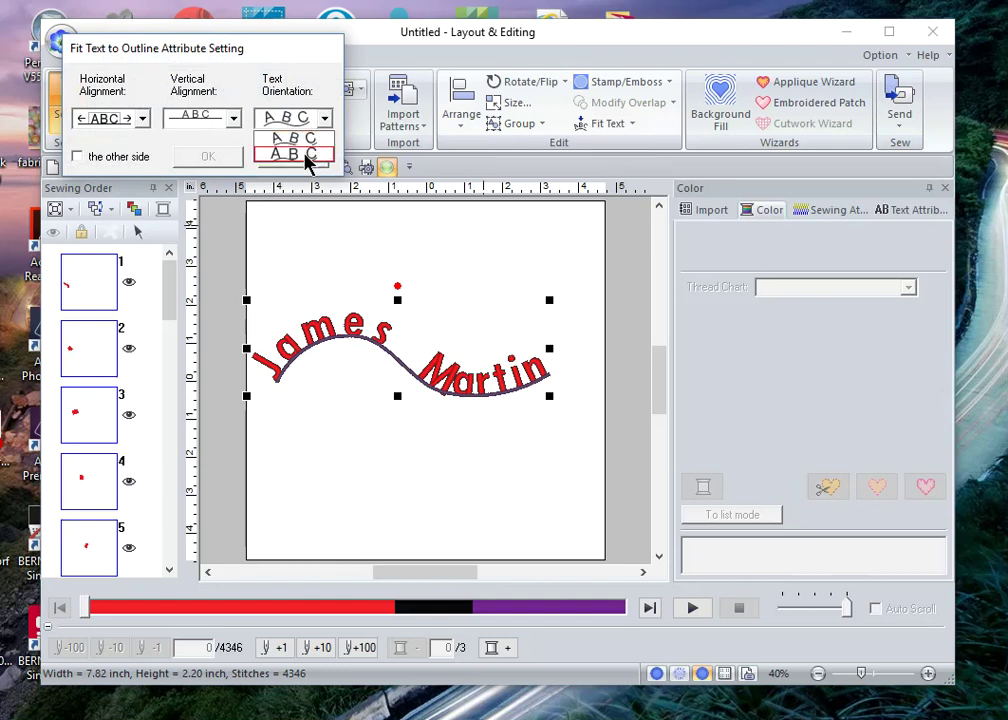
click(306, 156)
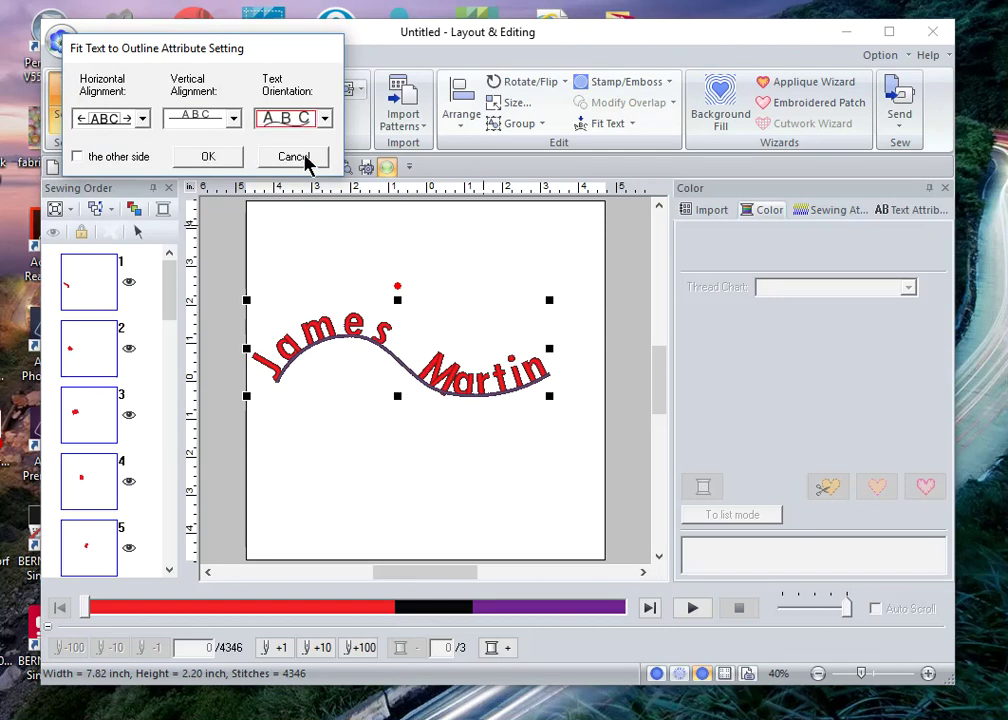
click(207, 155)
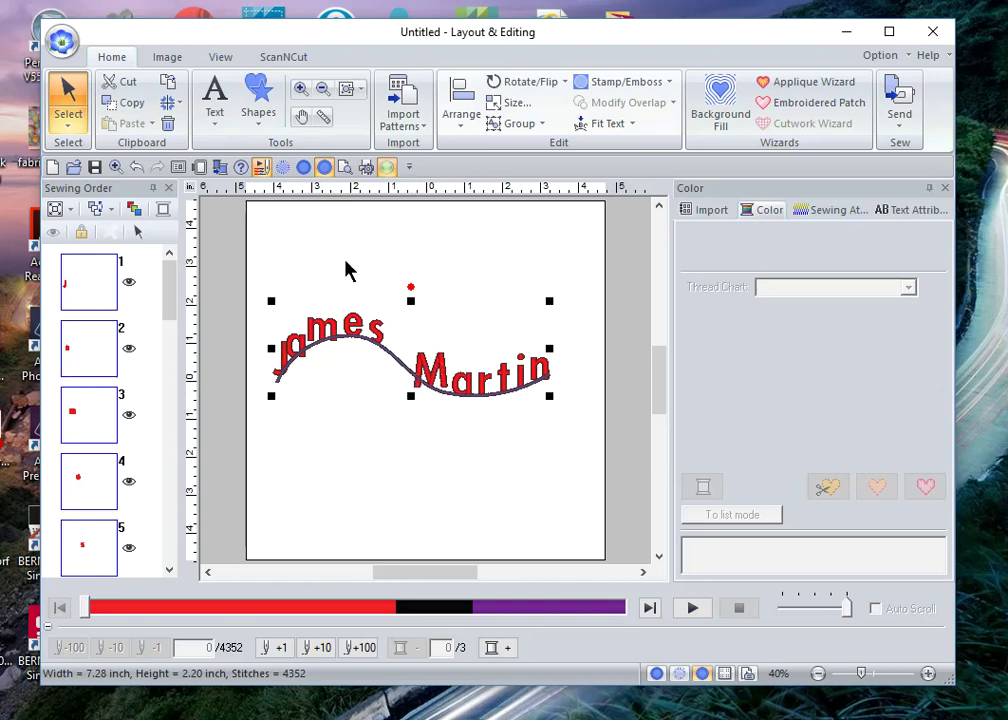
Step: Refit the name using the first text orientation and centred horizontal alignment
click(623, 127)
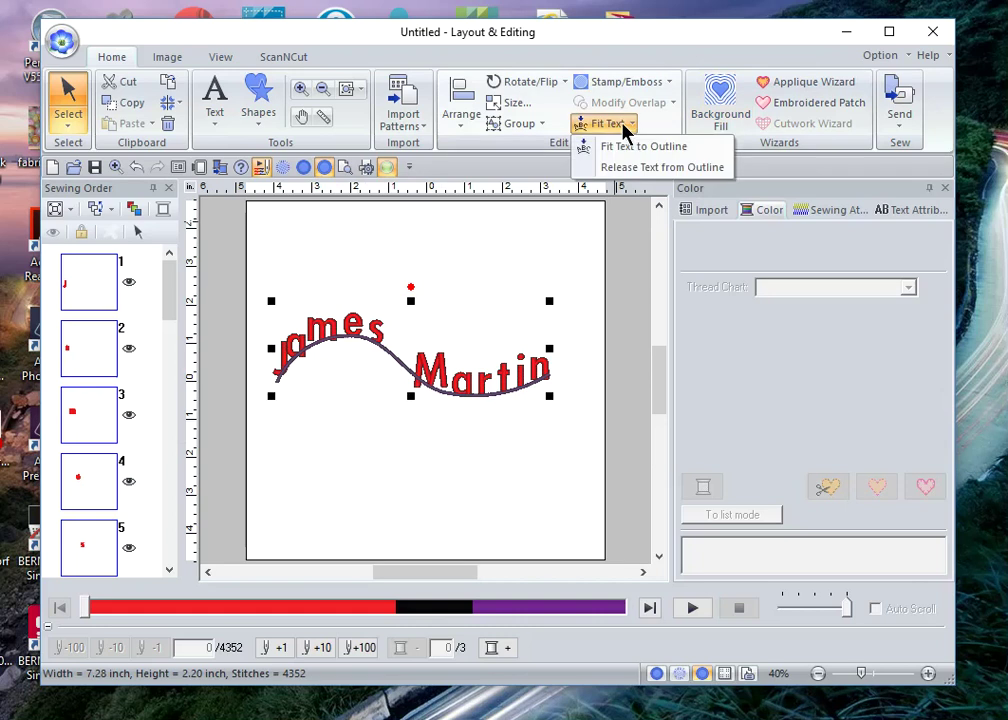
click(636, 150)
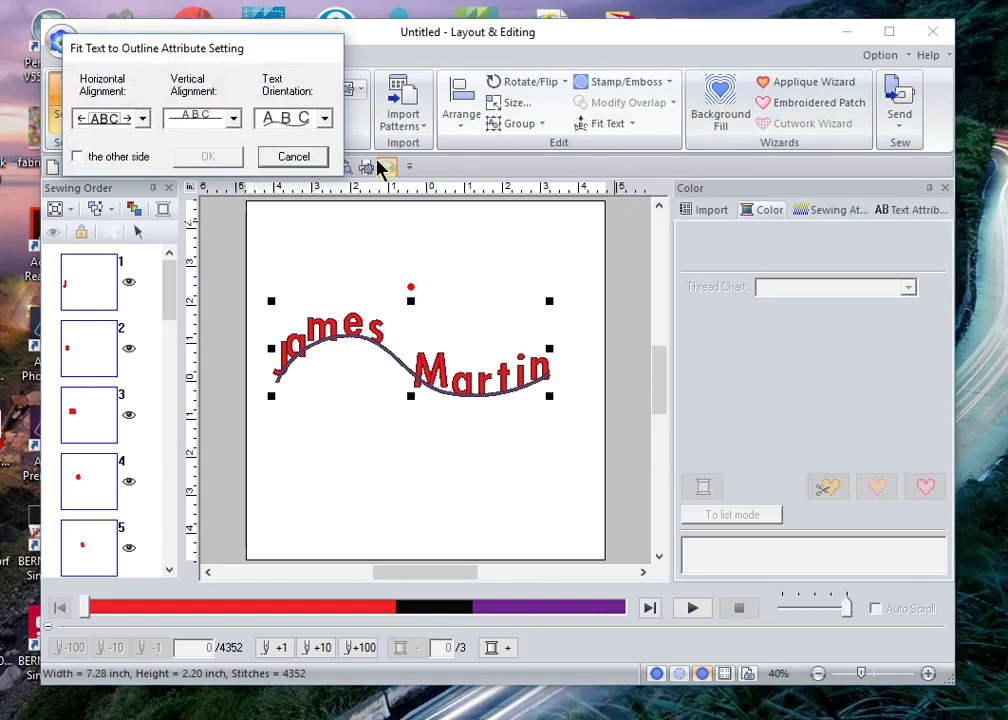
click(325, 121)
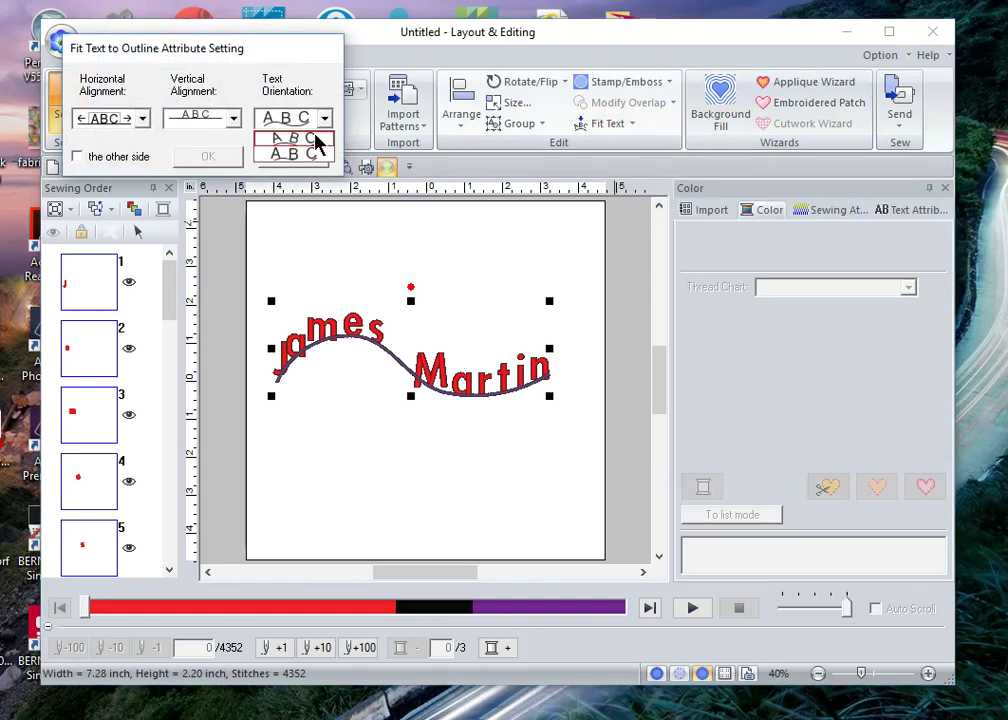
click(315, 142)
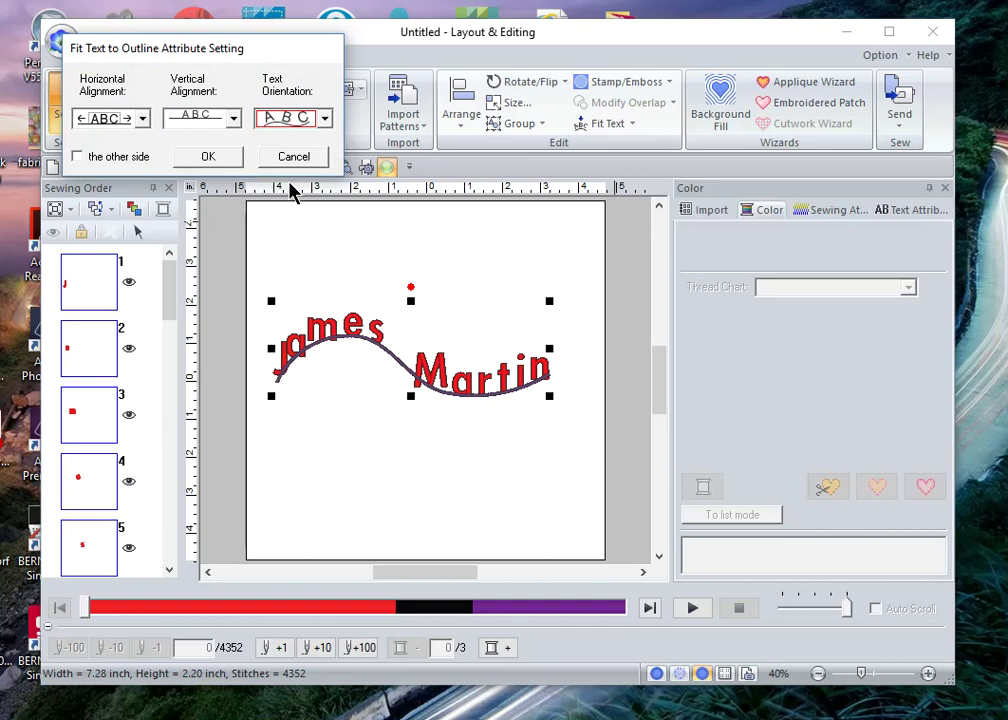
click(143, 119)
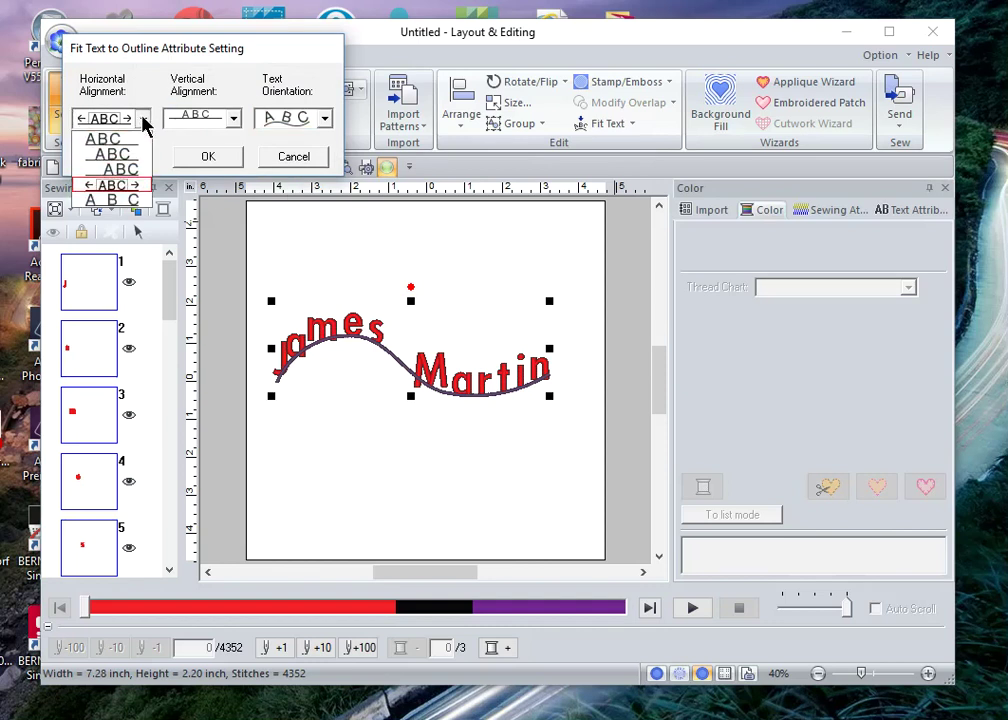
click(133, 165)
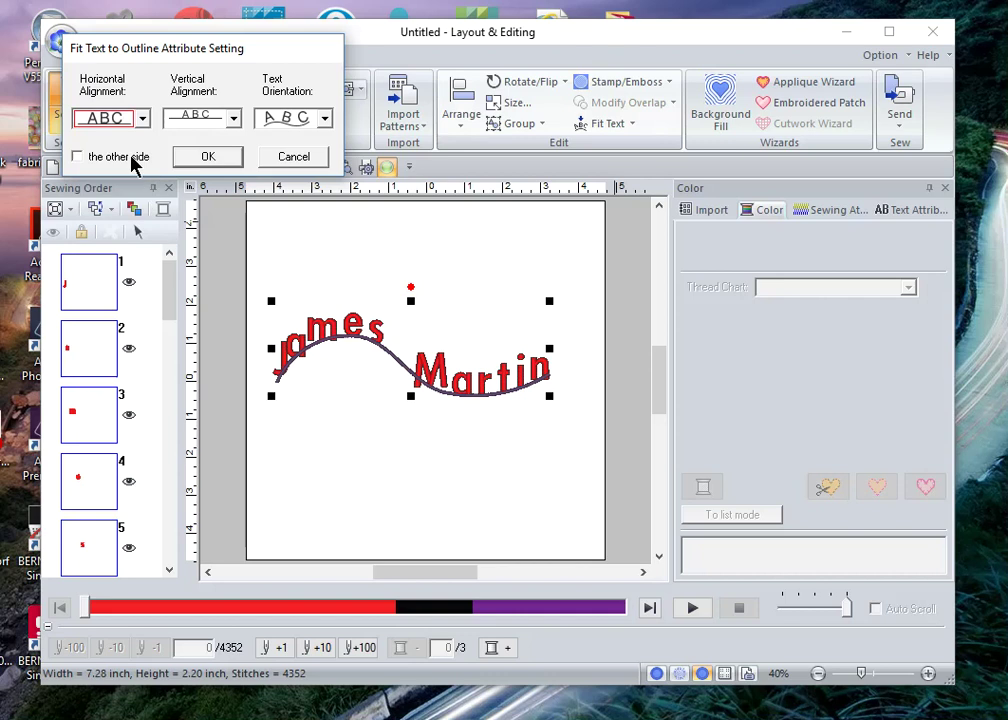
click(208, 157)
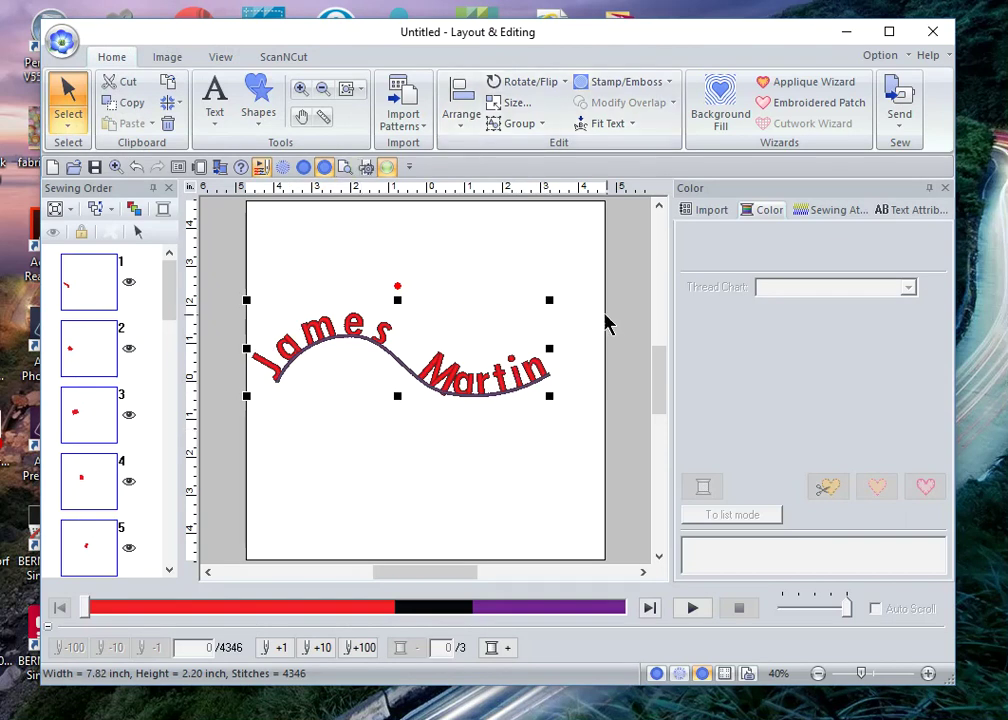
click(632, 130)
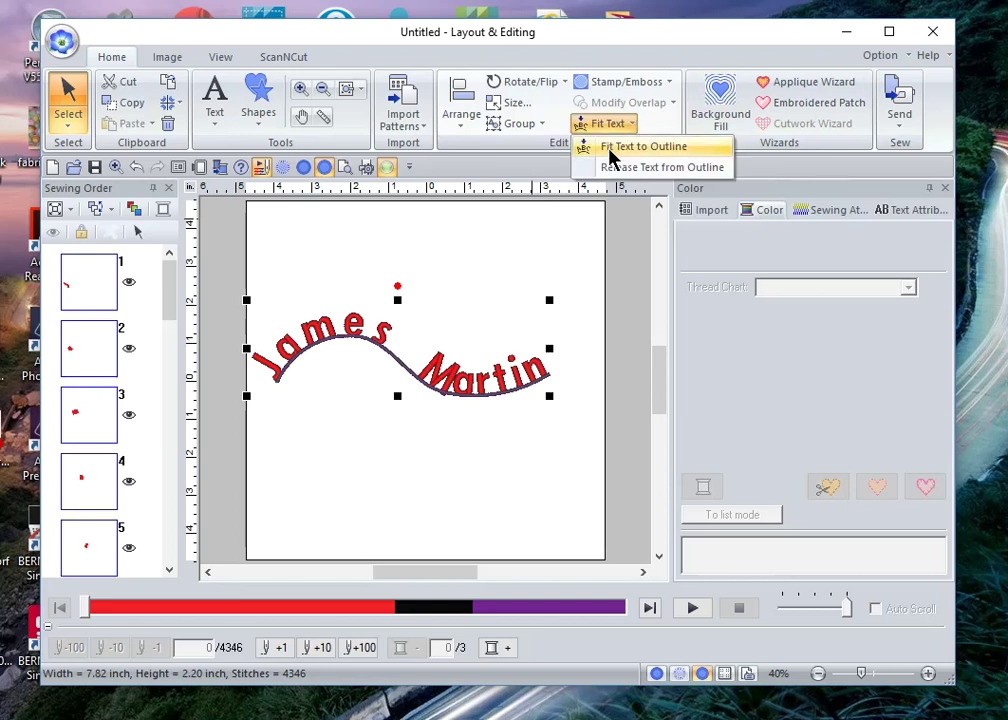
click(610, 150)
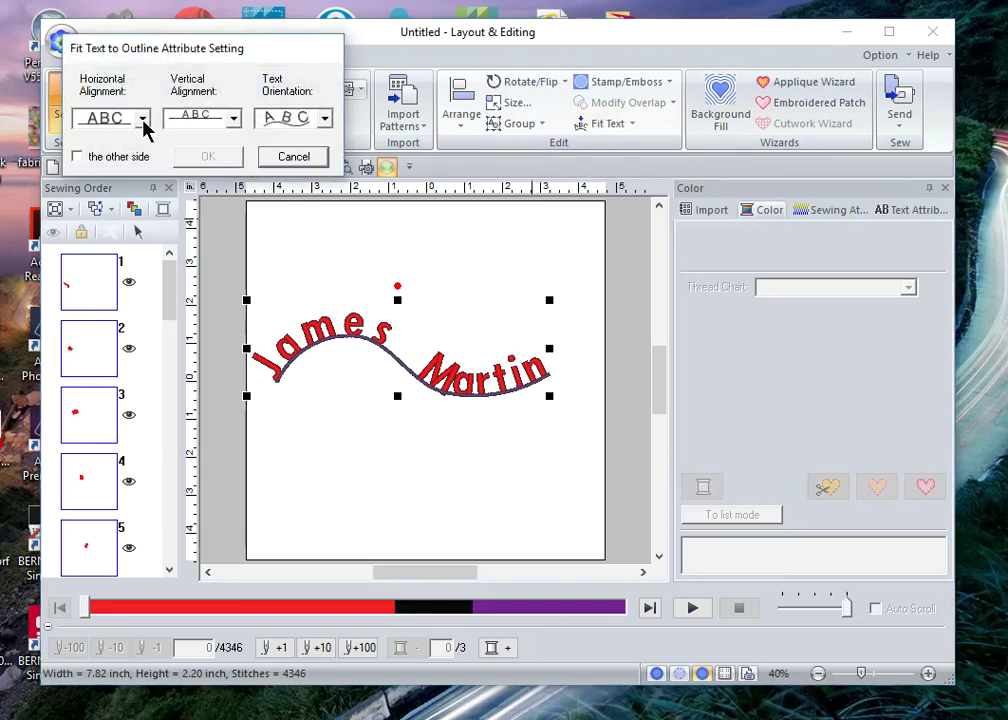
click(77, 158)
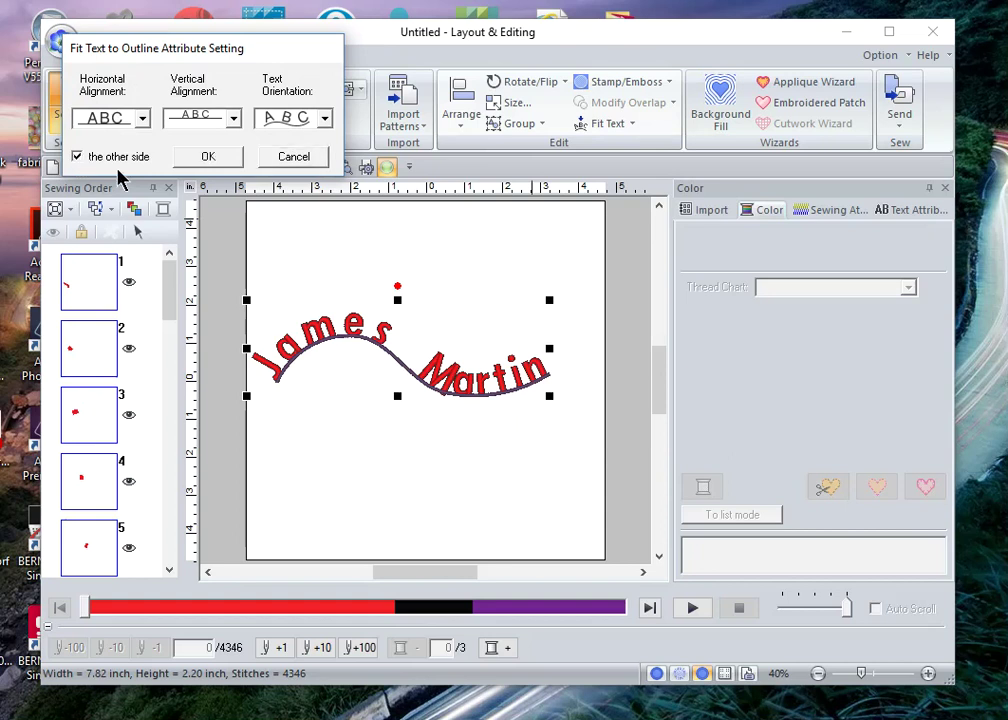
click(205, 160)
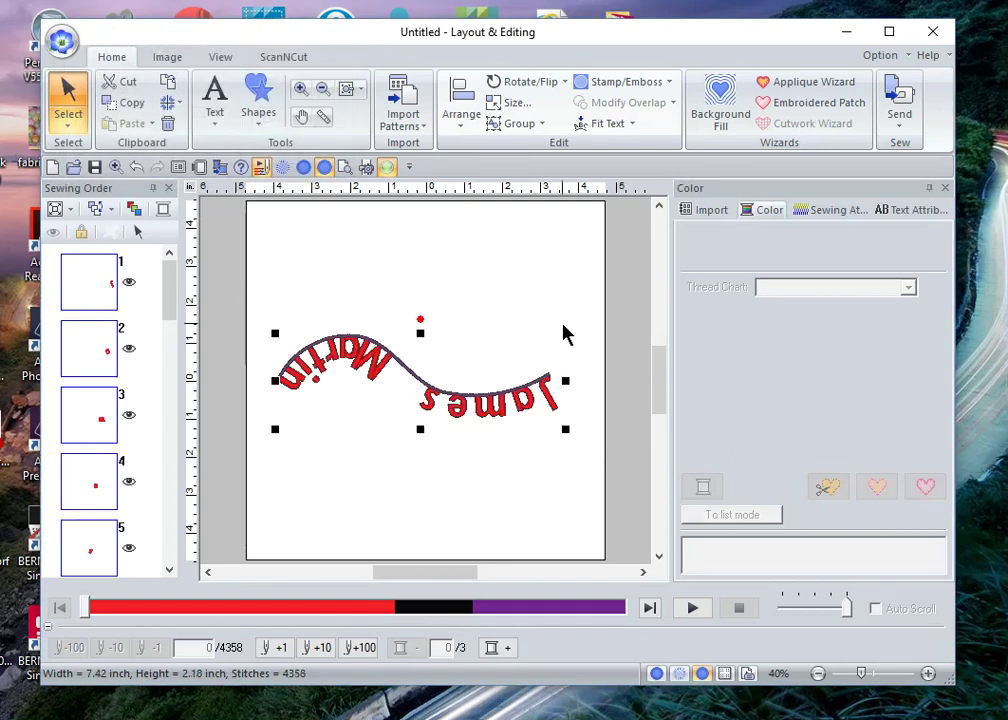
key(ctrl+z)
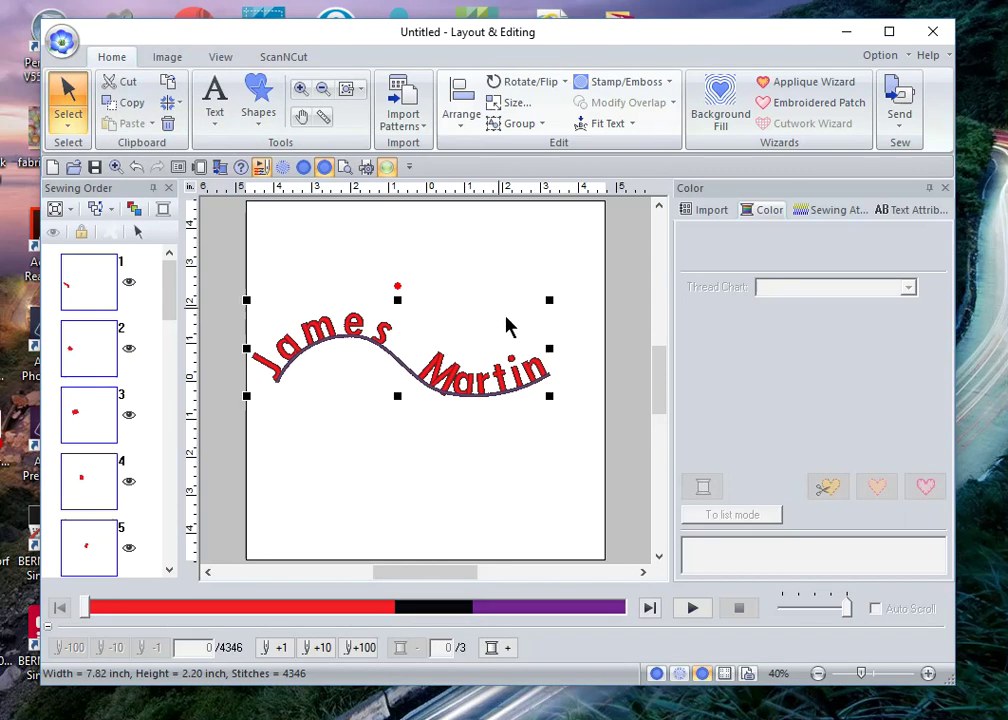
Step: Release the name from the wavy curve, show the Text Attributes panel, and deselect it
click(619, 126)
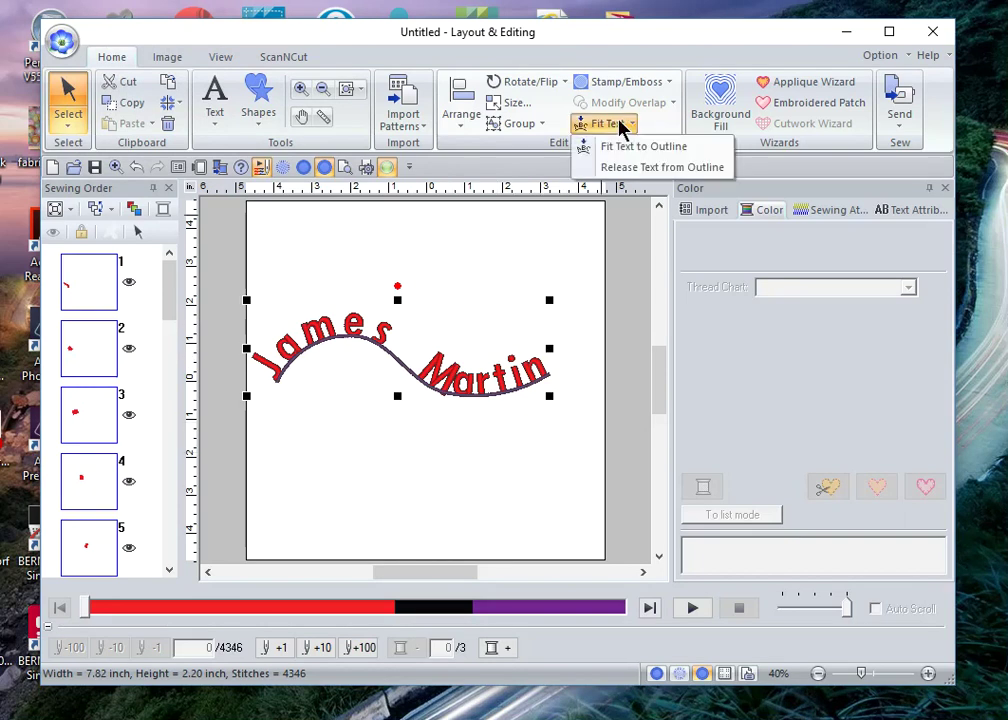
click(655, 172)
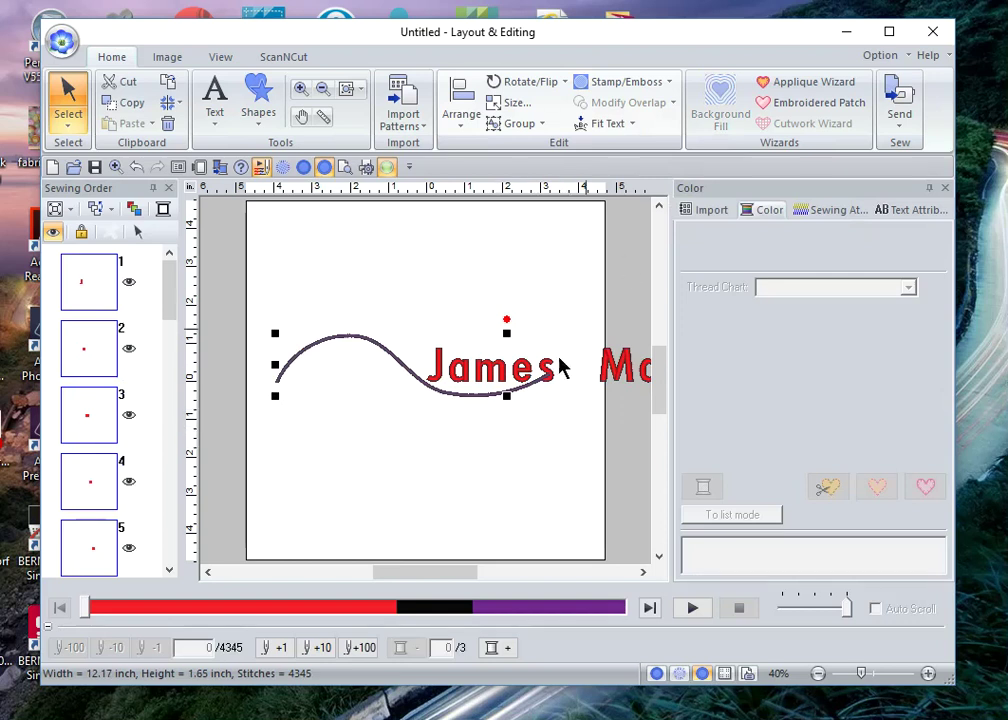
click(931, 213)
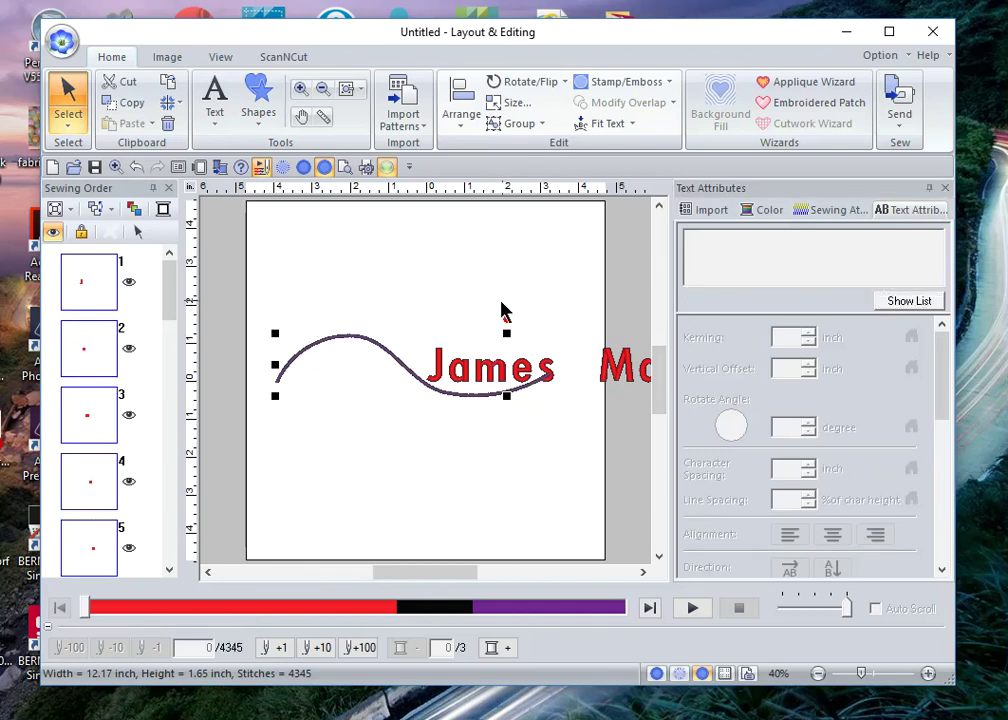
click(450, 268)
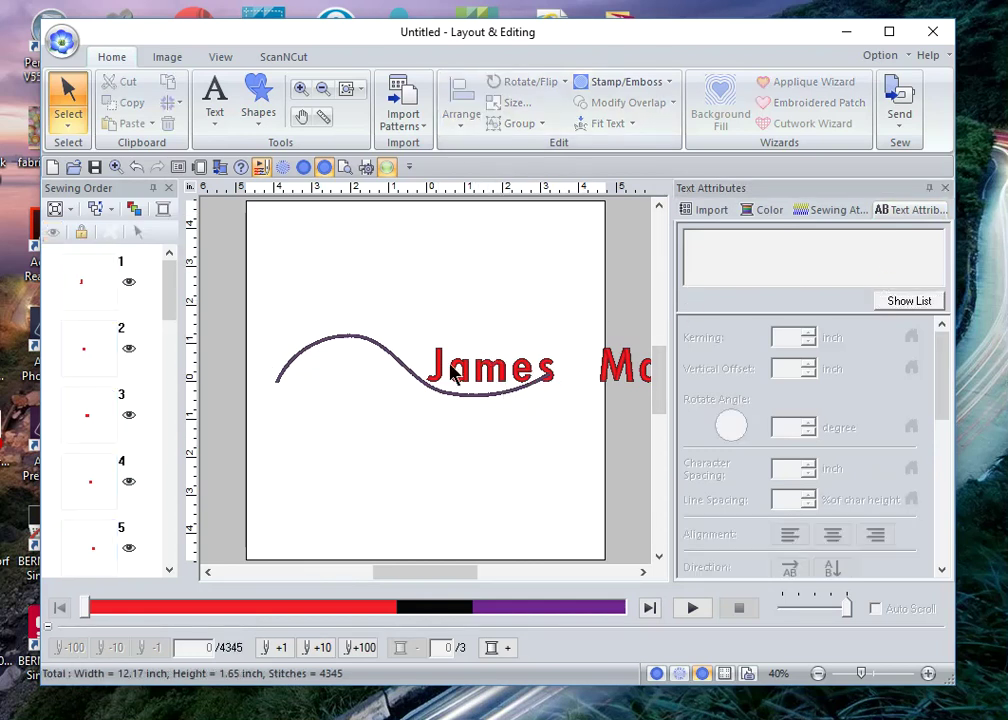
Step: Drag the wavy curve below the text and retype the lettering as 'John Doe'
click(340, 347)
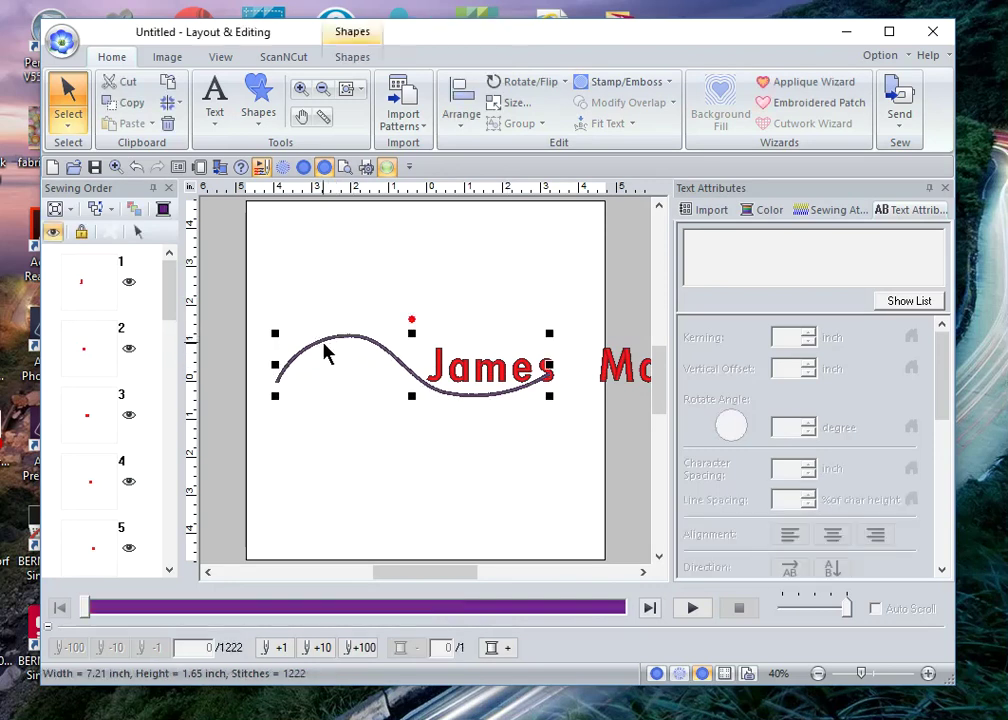
drag(328, 340, 331, 448)
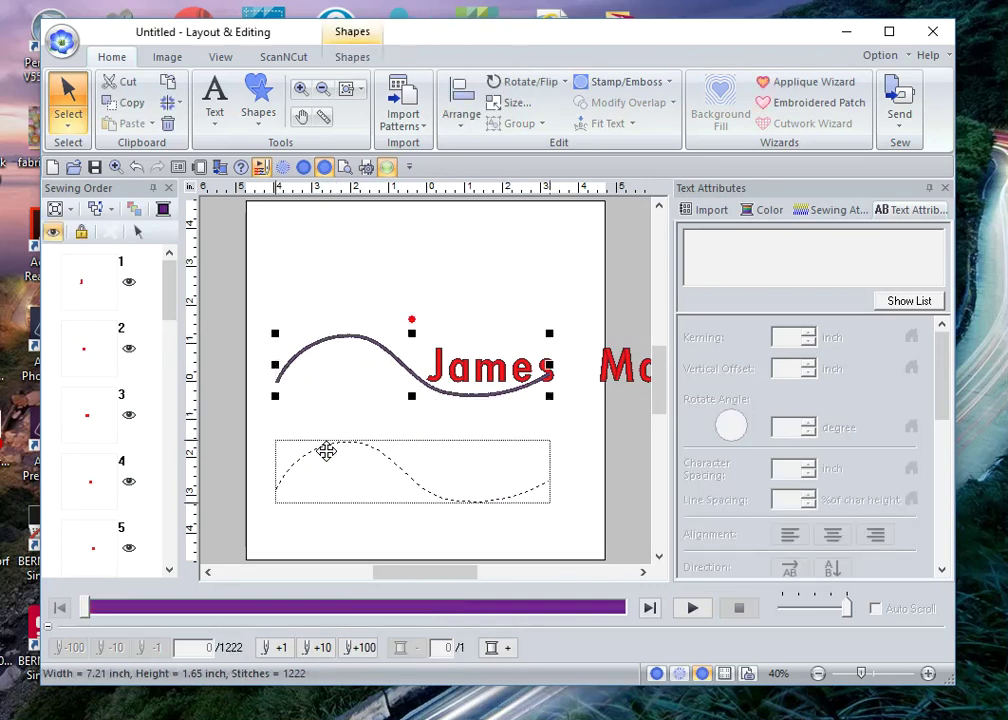
click(462, 358)
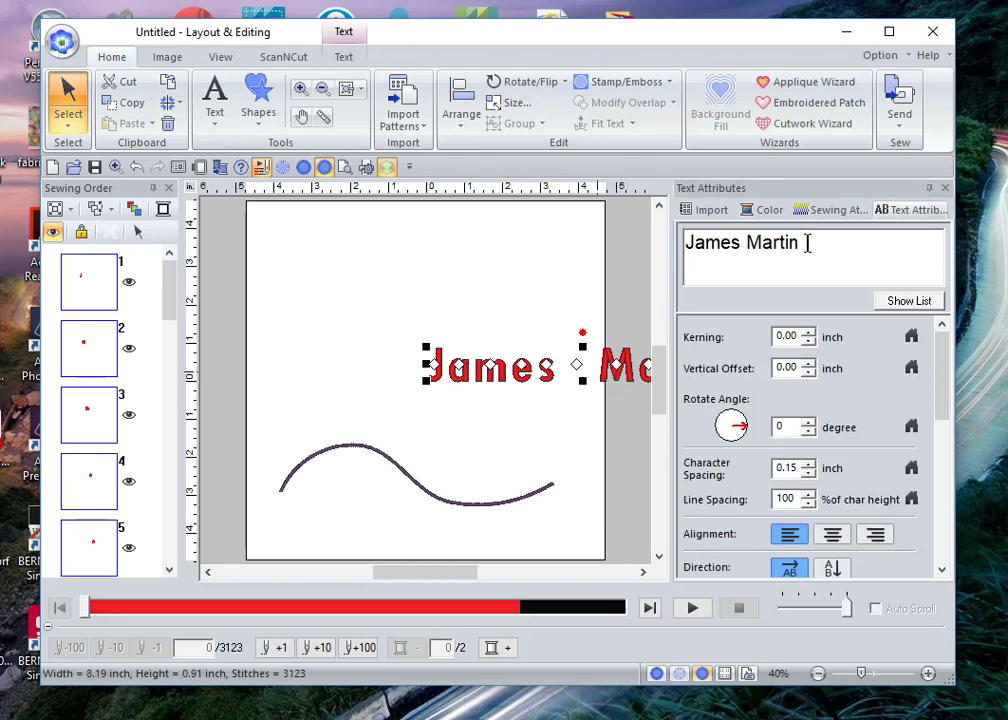
drag(806, 242, 750, 244)
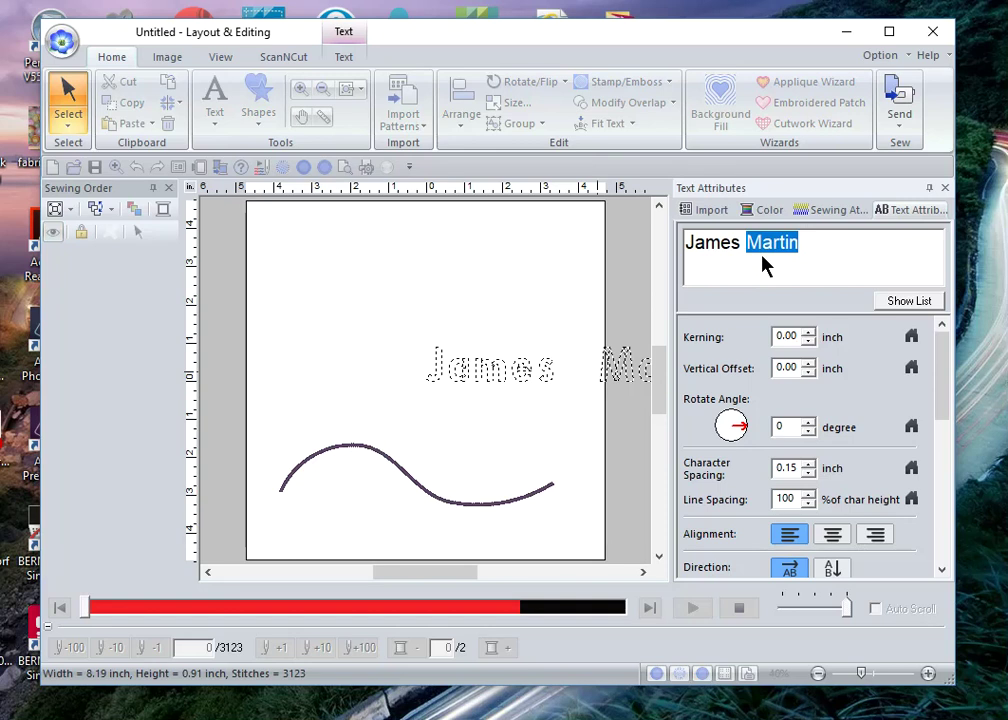
key(BackSpace)
key(BackSpace)
key(BackSpace)
key(BackSpace)
key(BackSpace)
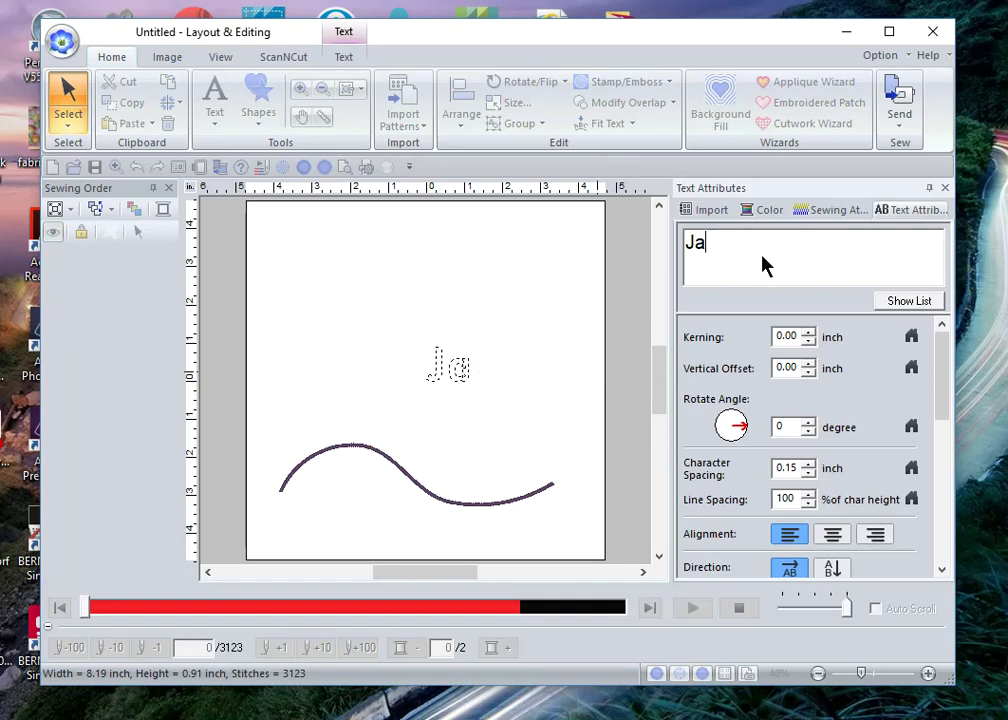
key(BackSpace)
text(ohn D)
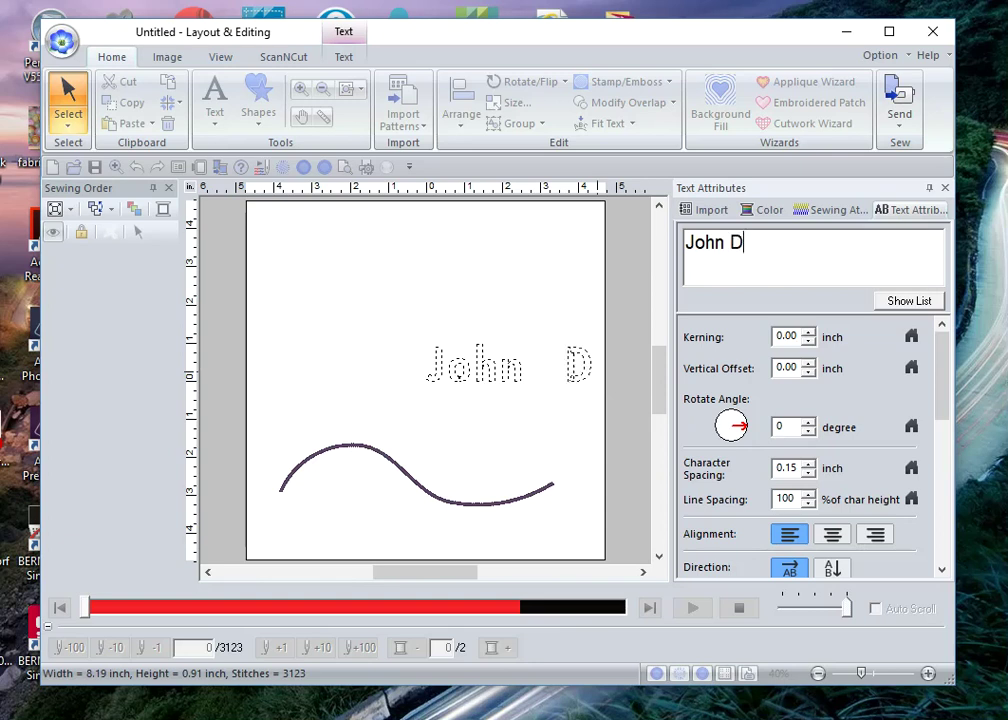
text(oe)
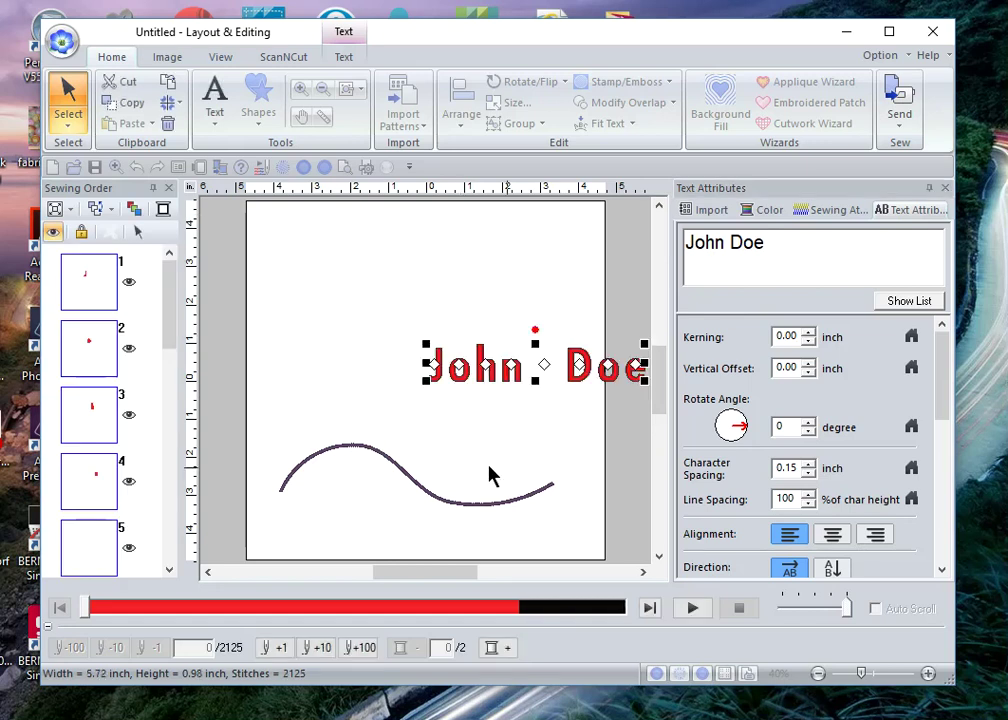
Step: Select the text and curve together and fit 'John Doe' onto the curve with centred alignment
drag(272, 256, 675, 567)
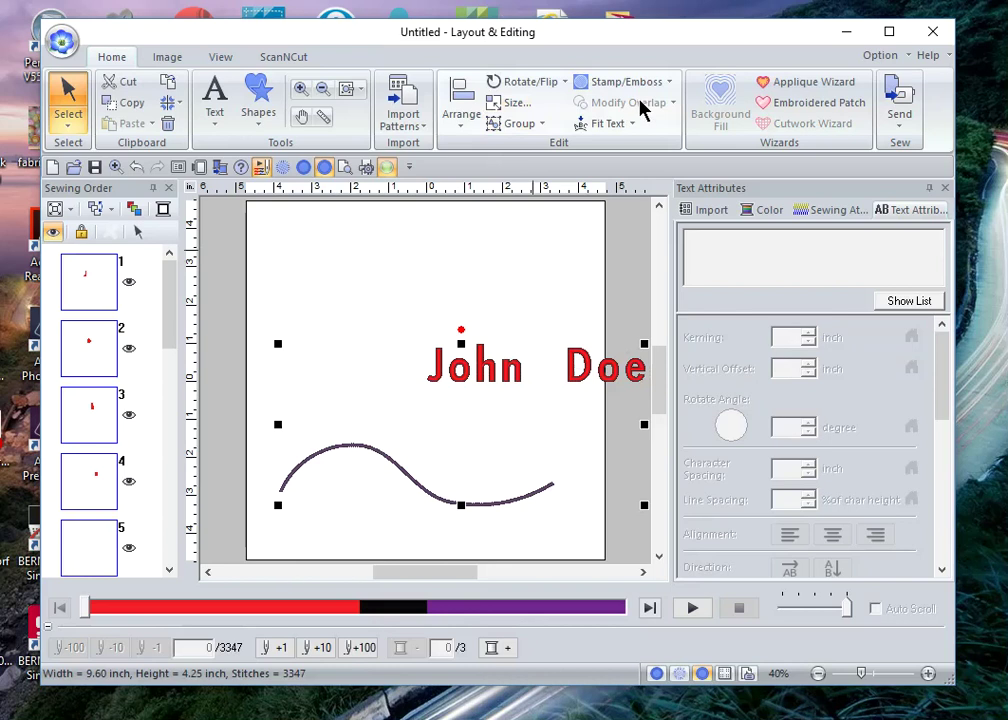
click(629, 124)
click(636, 147)
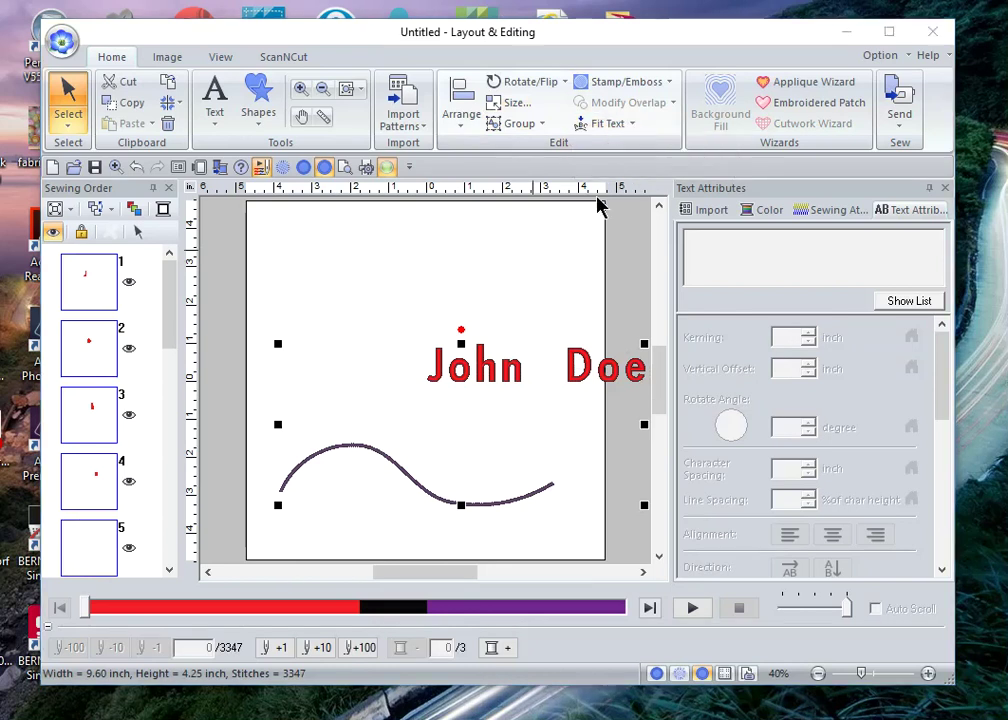
click(141, 119)
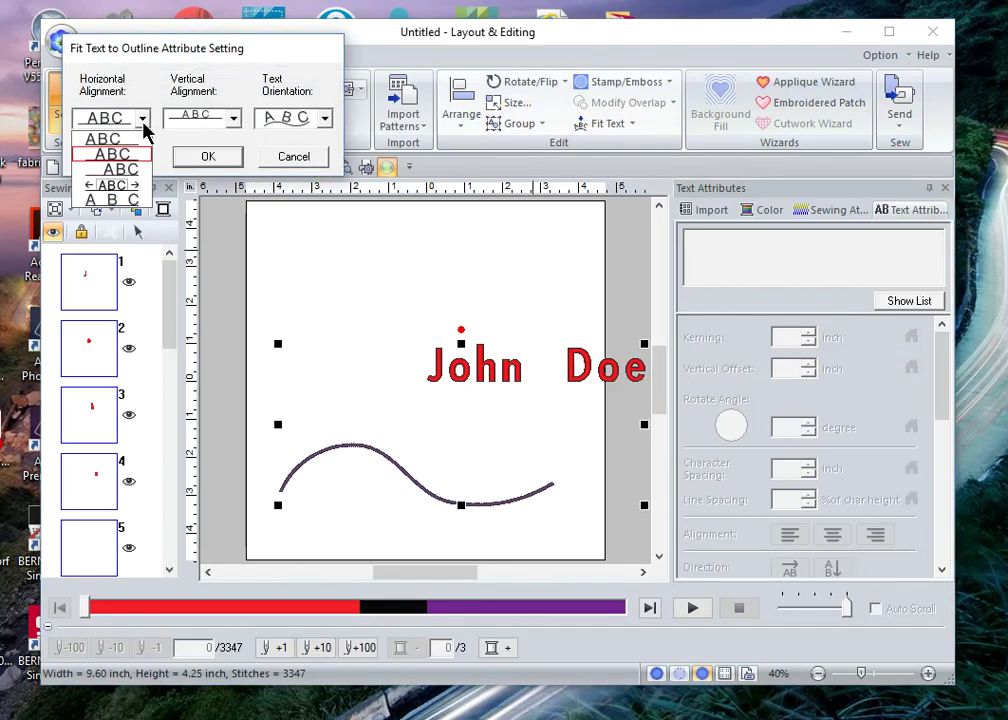
click(125, 156)
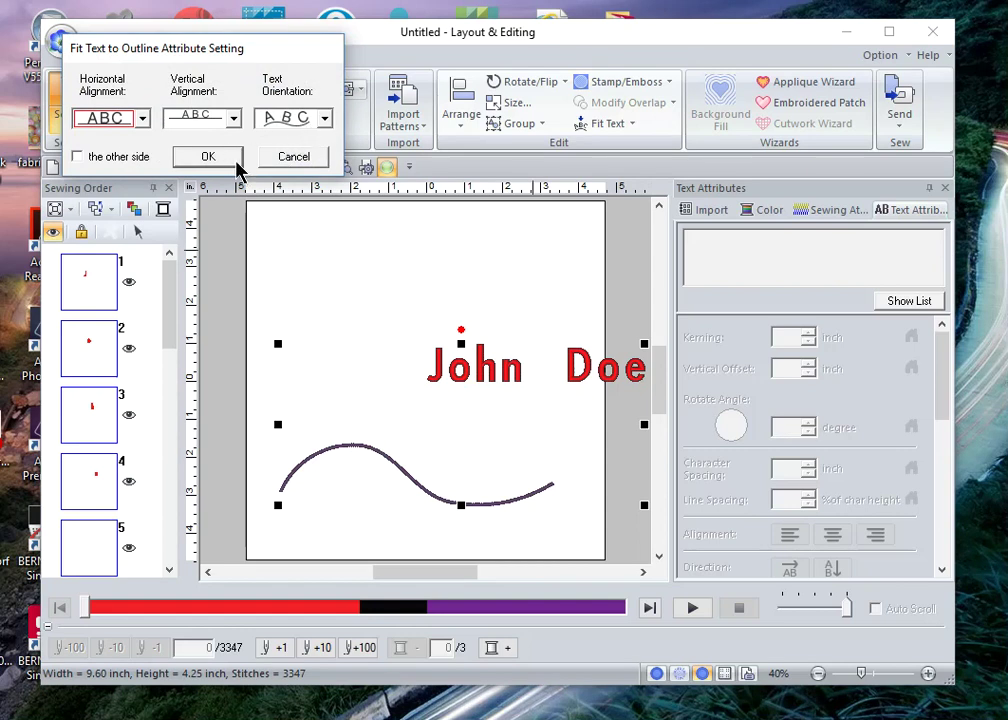
click(296, 158)
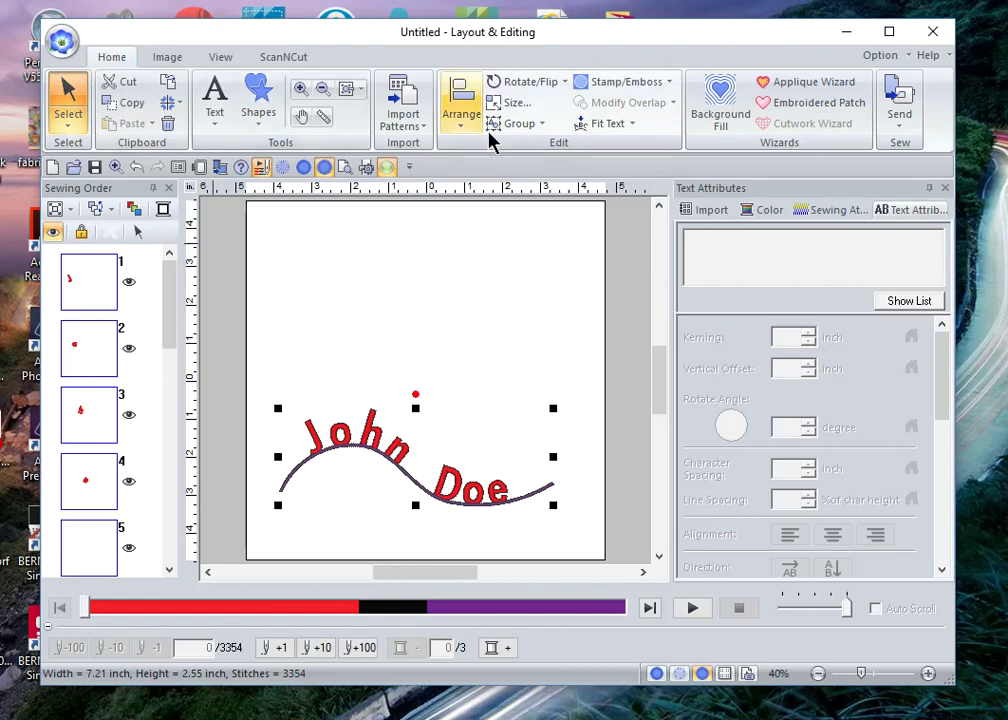
click(630, 125)
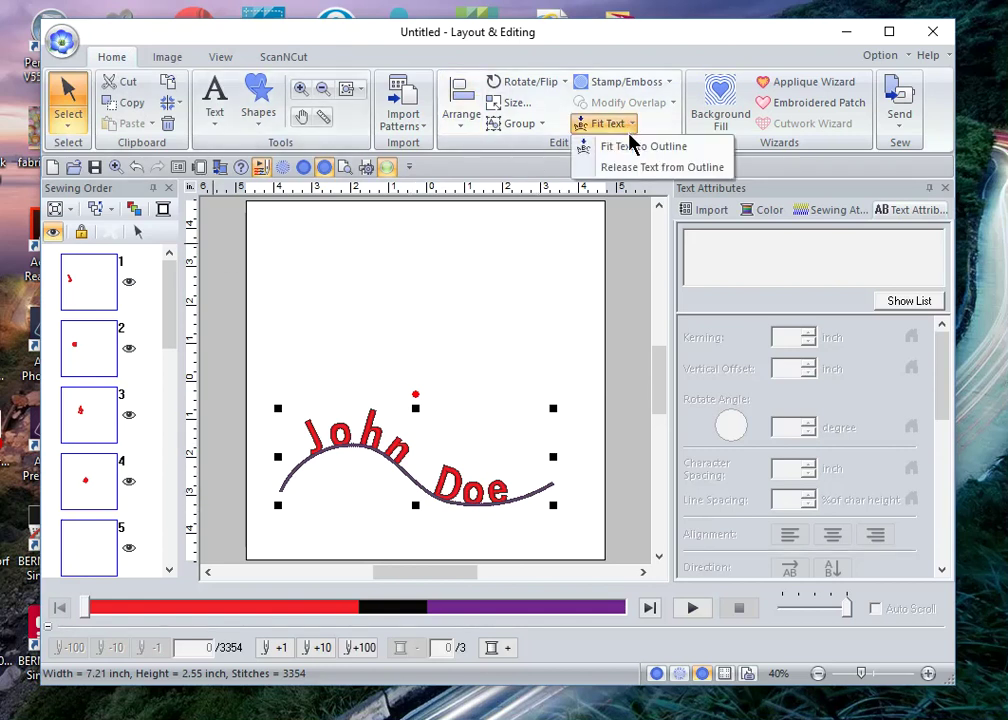
Step: Refit 'John Doe' with the stretched ←ABC→ alignment so it spans the whole curve, then deselect
click(632, 150)
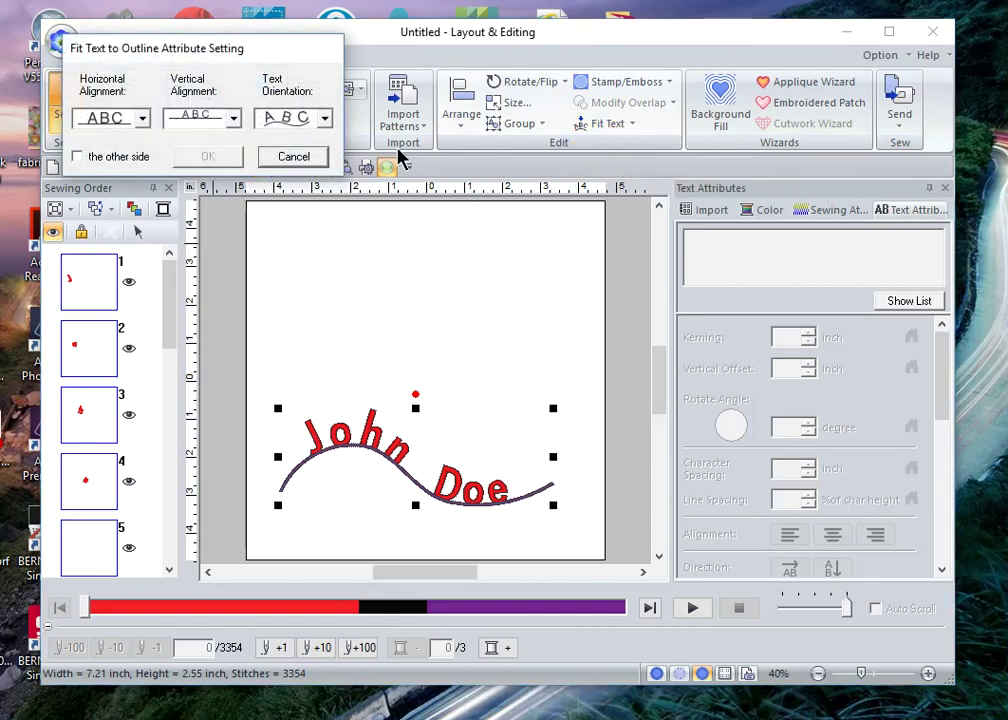
click(143, 120)
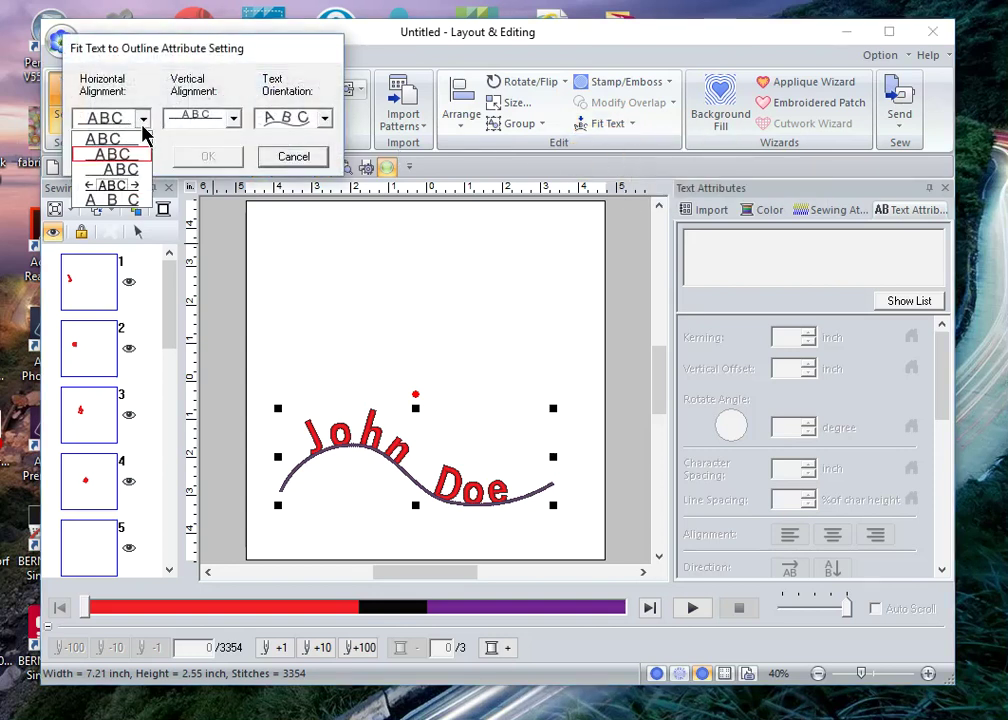
click(132, 187)
click(208, 158)
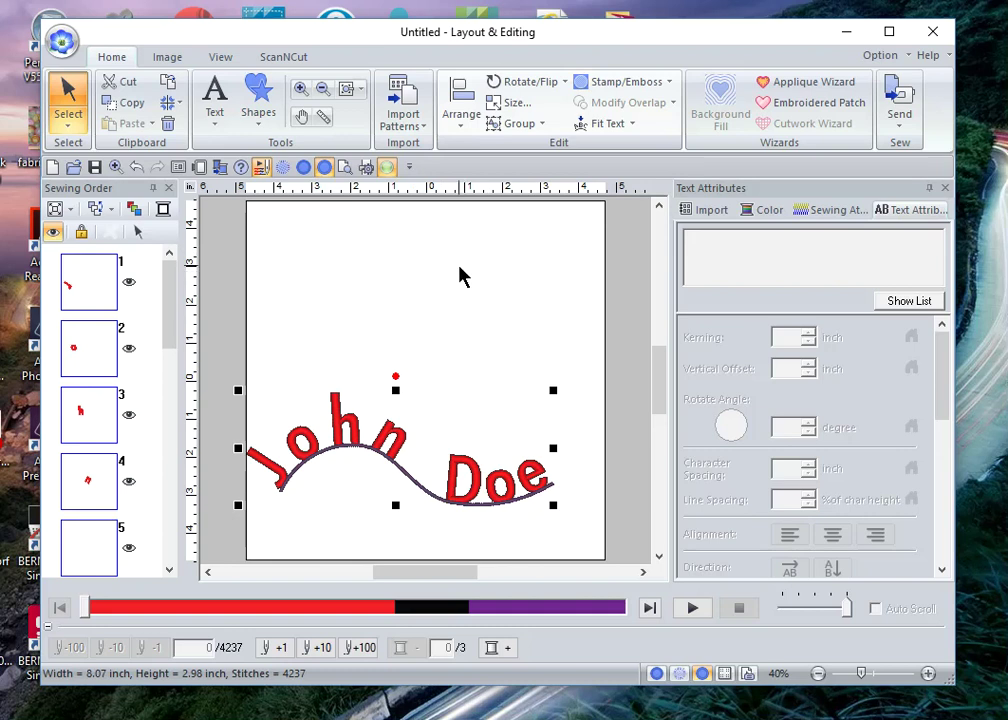
click(398, 286)
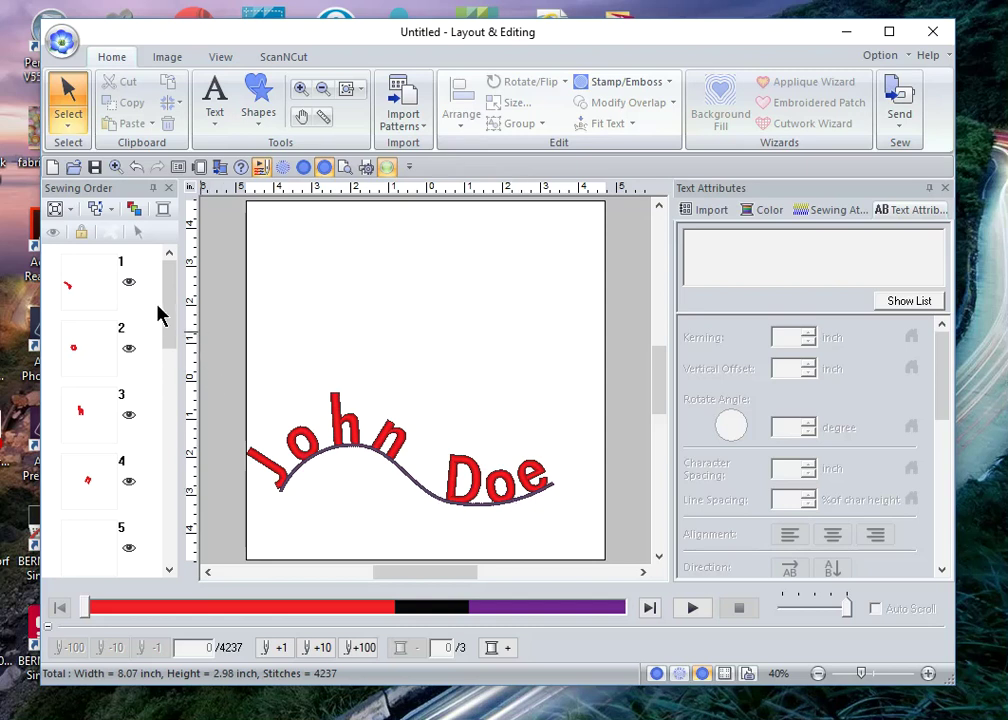
Step: Select the wavy curve (item 17) in Sewing Order and set its line sew type to Not Sewn
drag(166, 299, 162, 545)
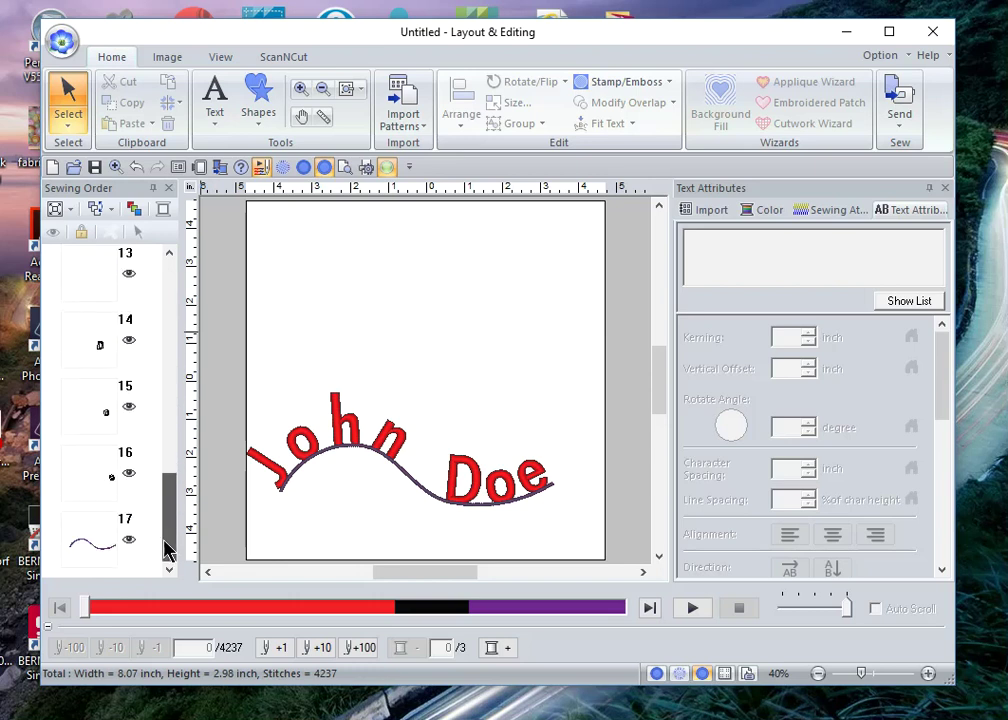
click(86, 553)
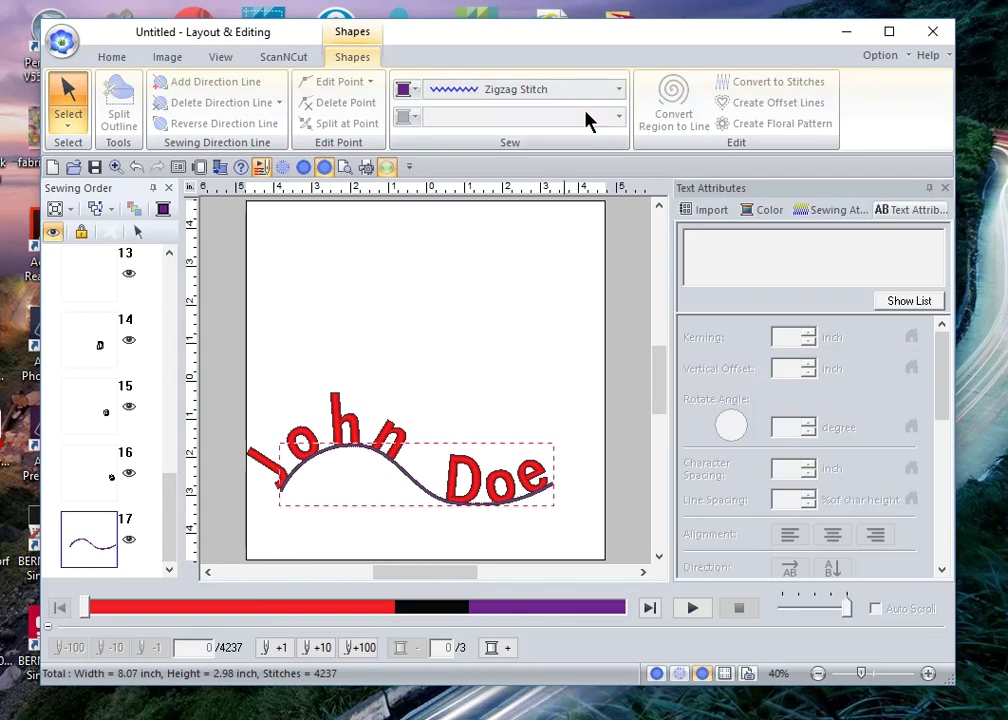
click(619, 91)
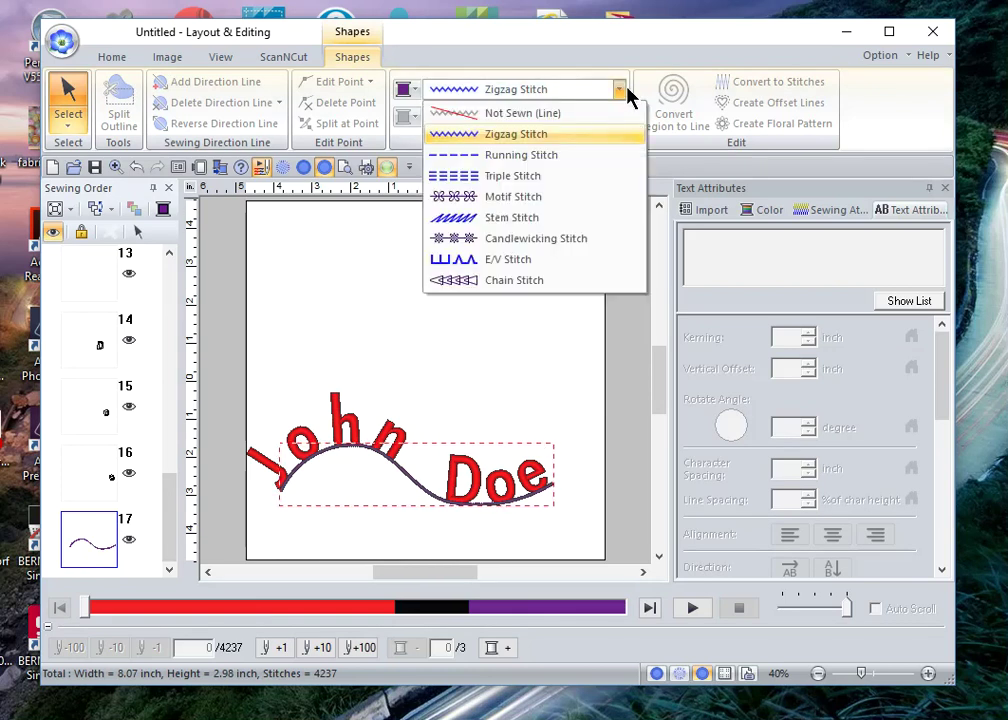
click(574, 128)
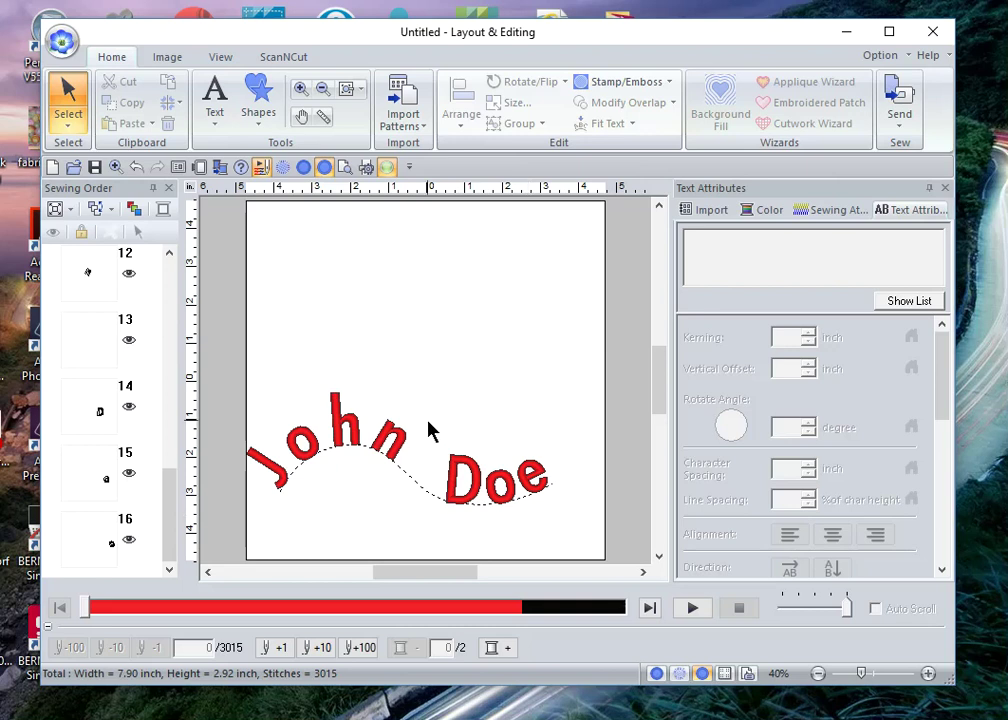
Step: Save the design as PES file 'Fit to Text example', accepting the outside-design-page warning
click(66, 40)
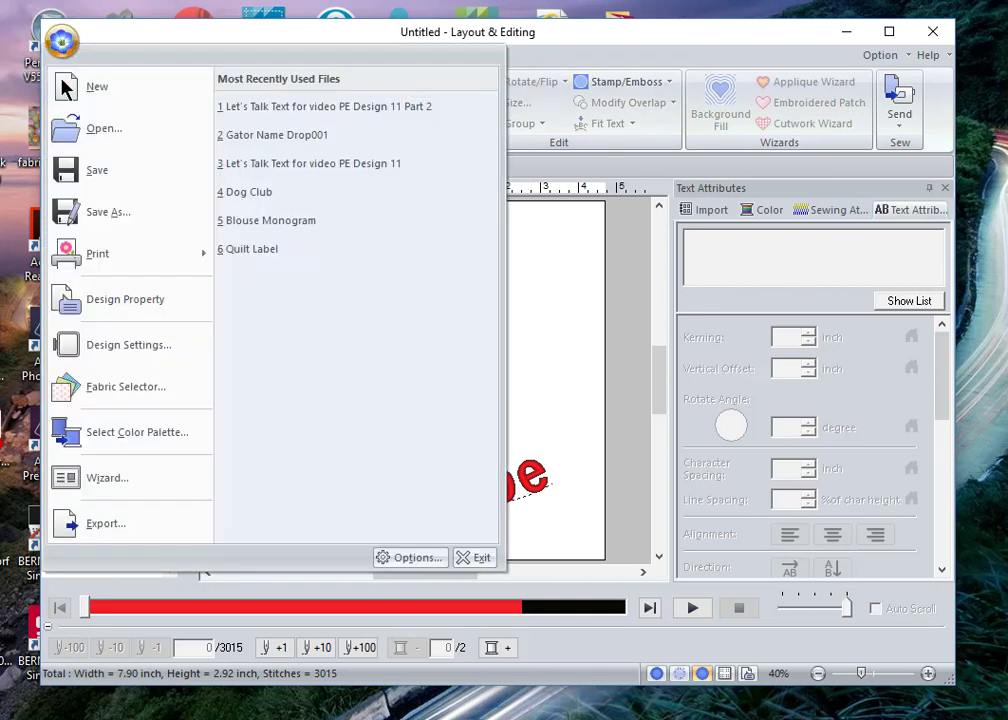
key(Escape)
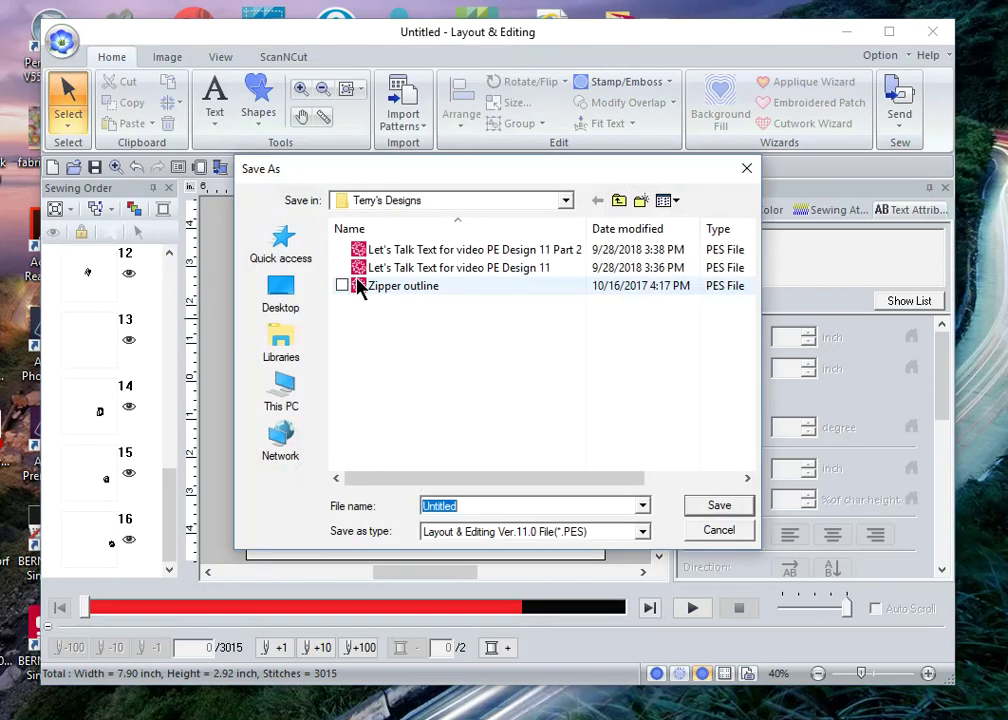
click(460, 433)
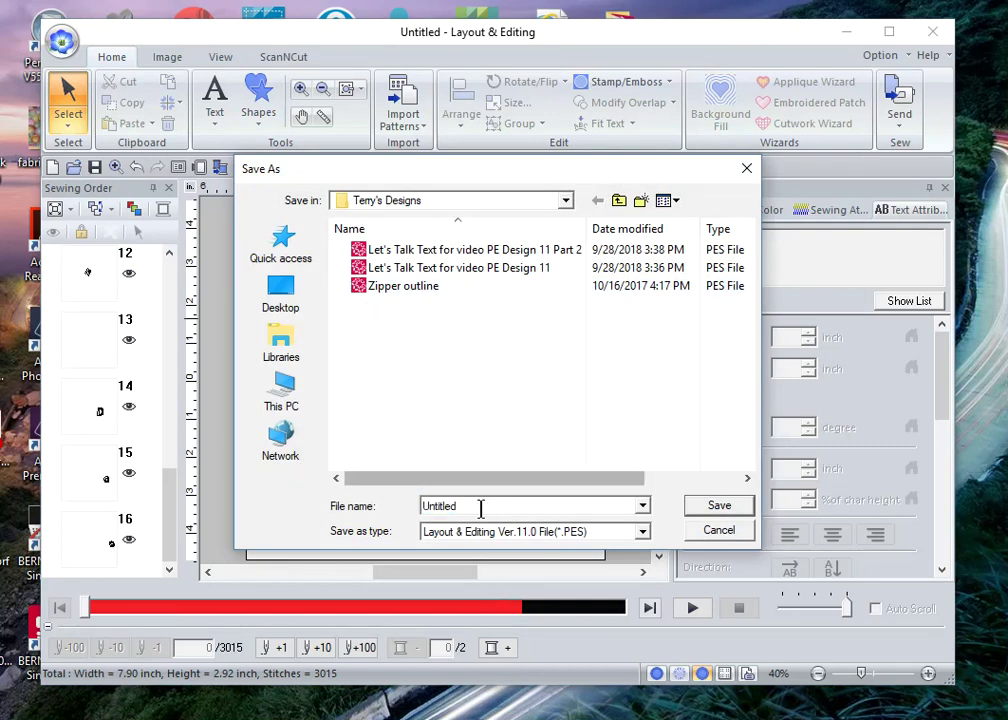
drag(466, 504, 407, 511)
text(Fit to Text examp)
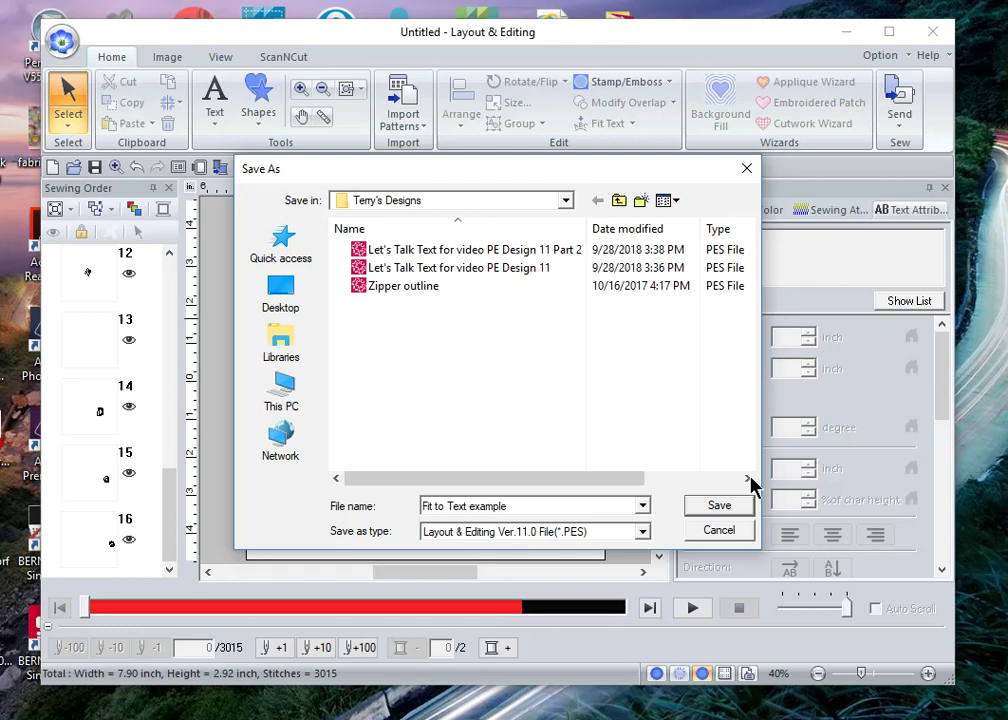
click(724, 510)
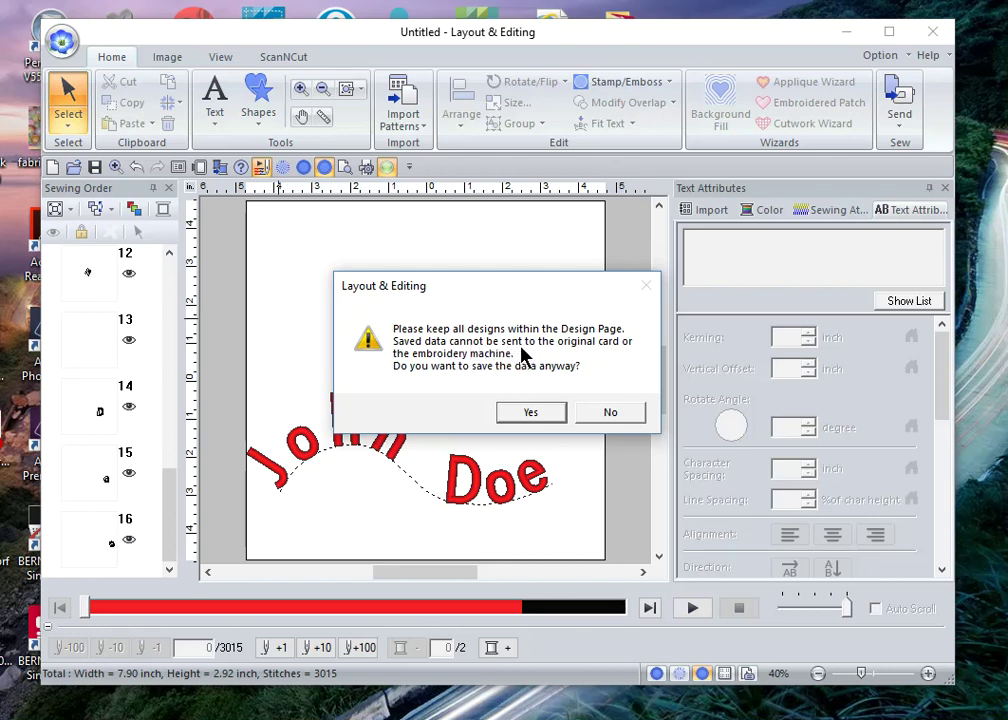
click(530, 414)
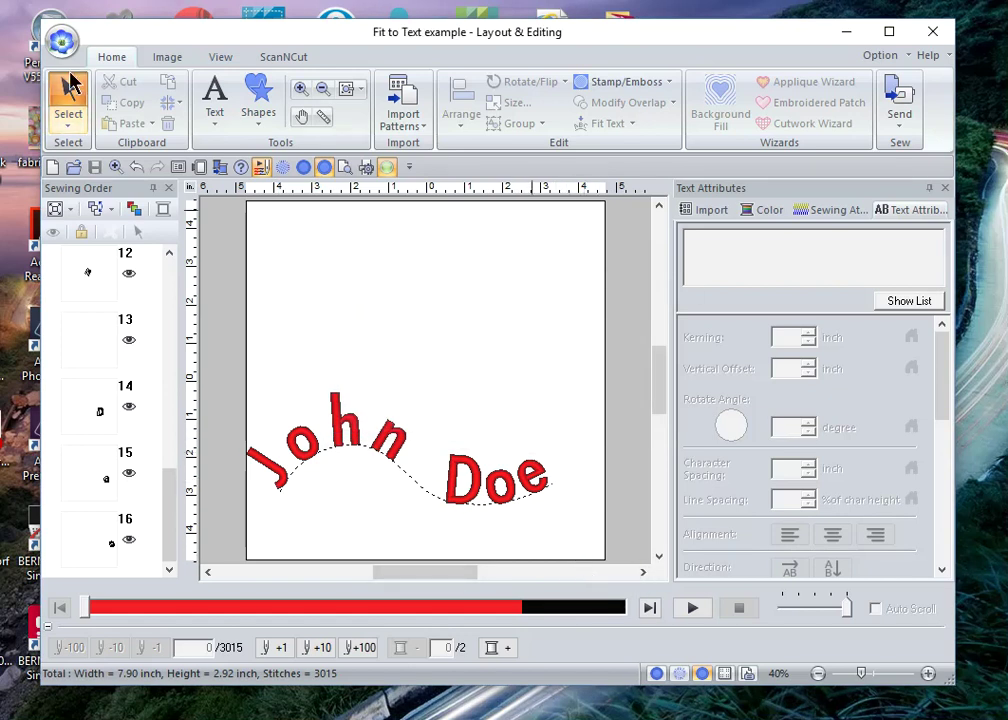
Step: Start a new design, then reopen 'Fit to Text example' from Most Recently Used Files
click(52, 166)
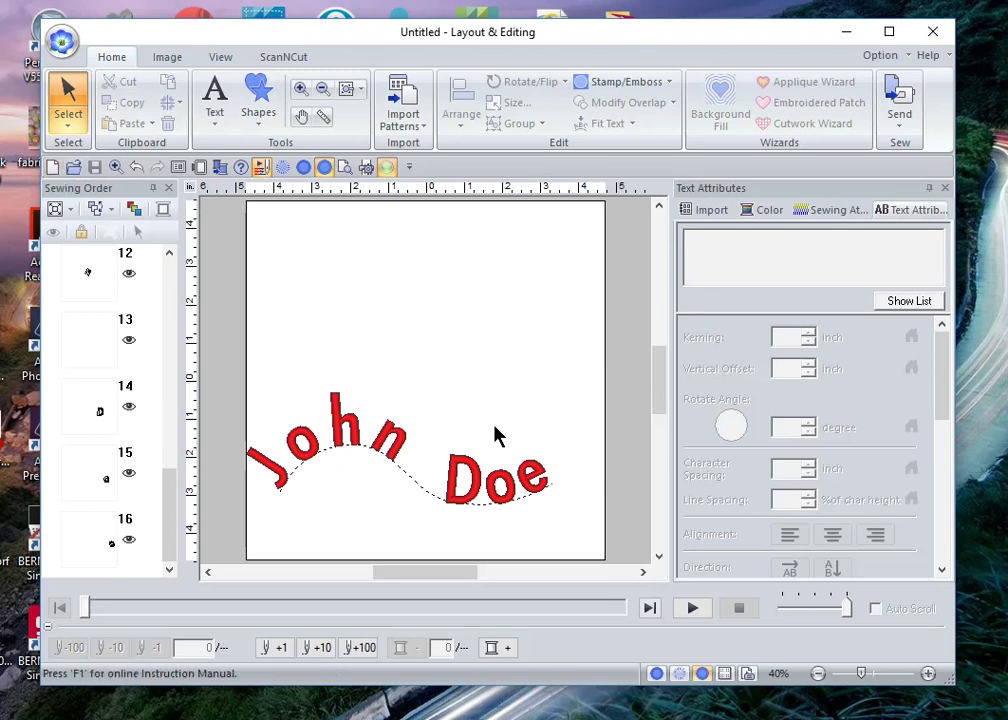
click(61, 40)
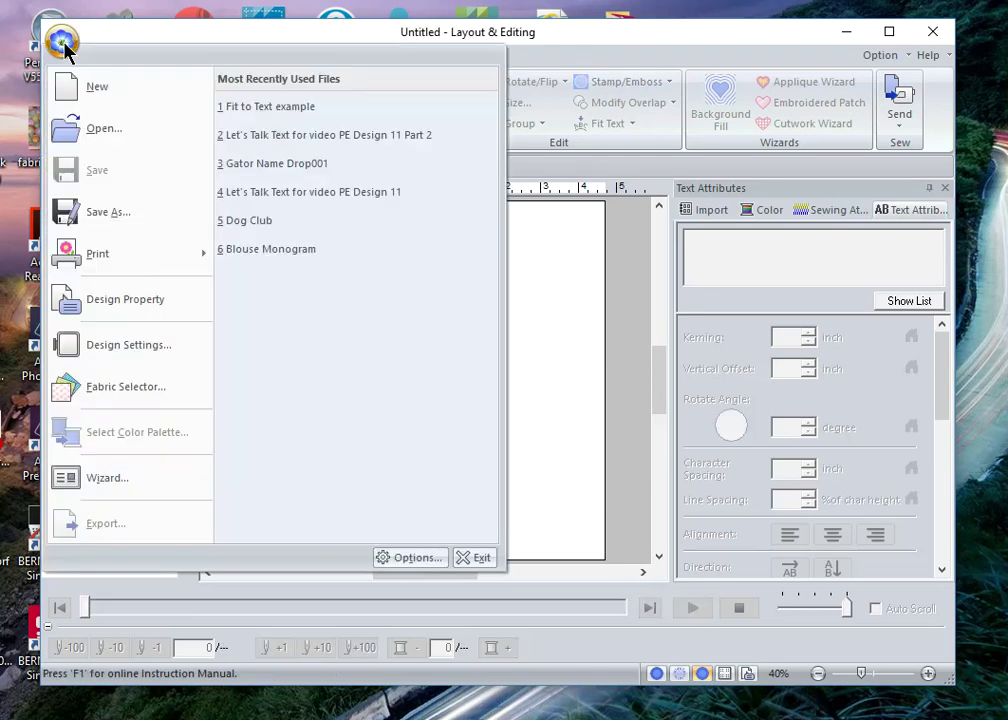
click(272, 108)
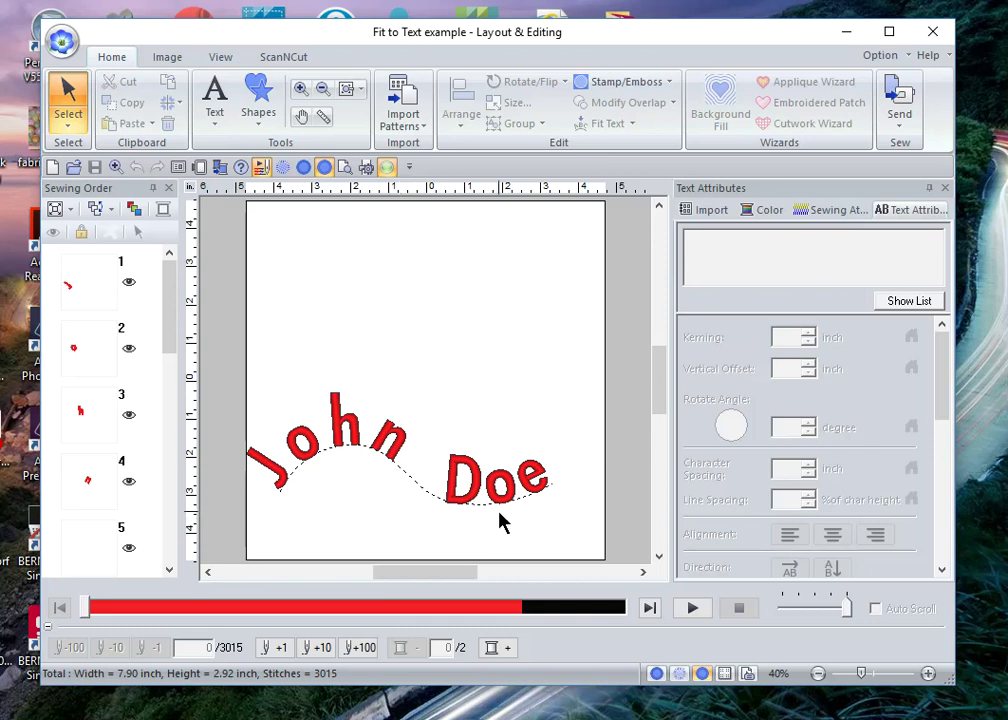
mouse_move(661, 711)
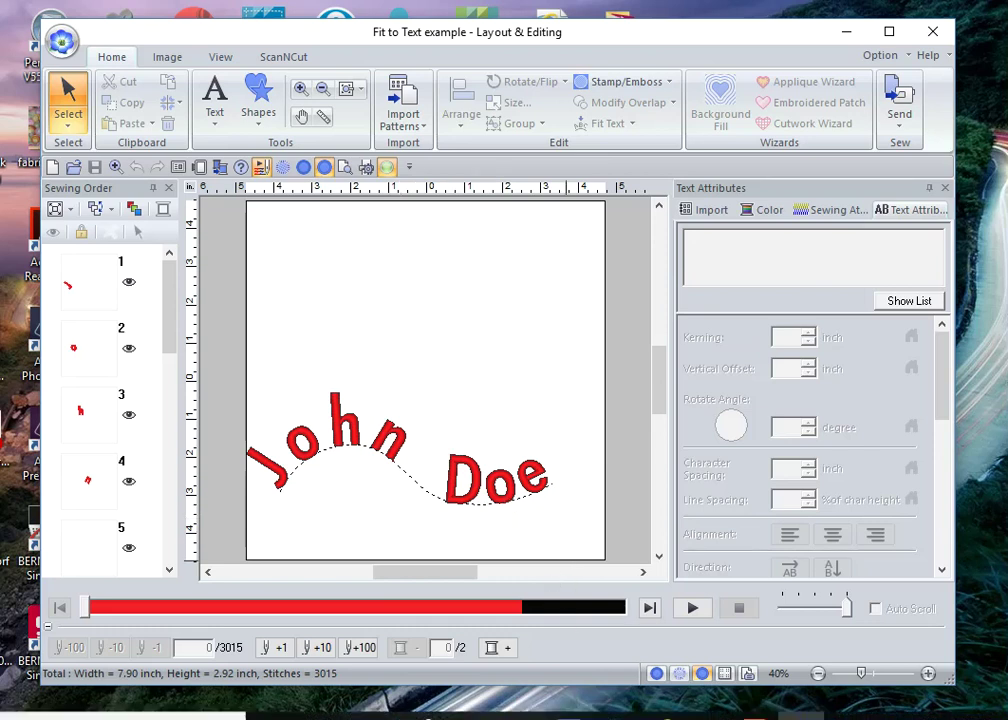